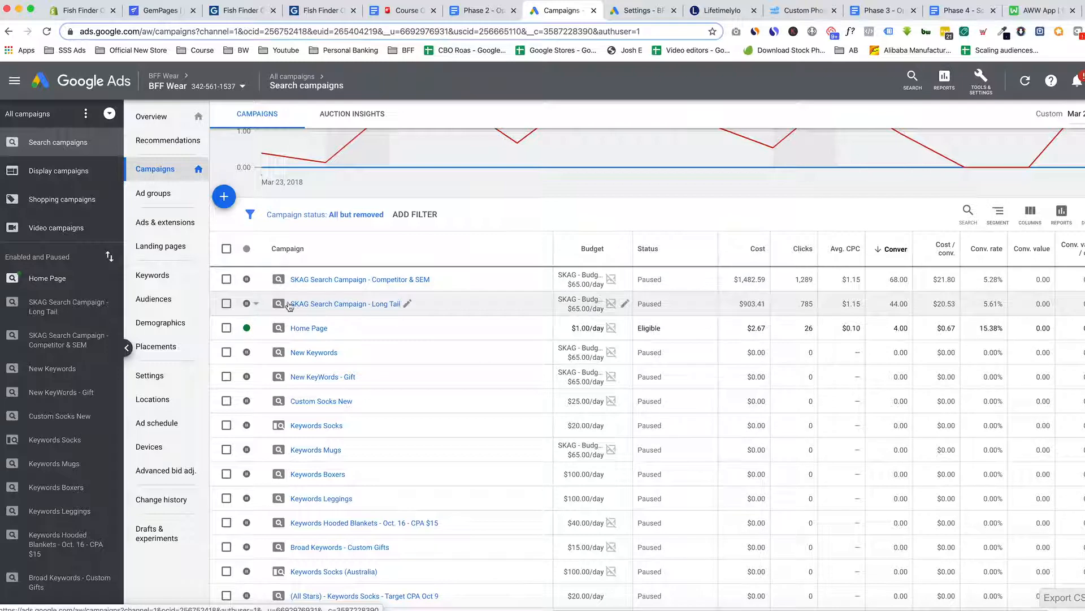
Open the demographics of the Pup socks ad group in the SKAG Search Campaign - Competitor & SEM campaign
{"action": "left_click", "coordinate": [325, 280]}
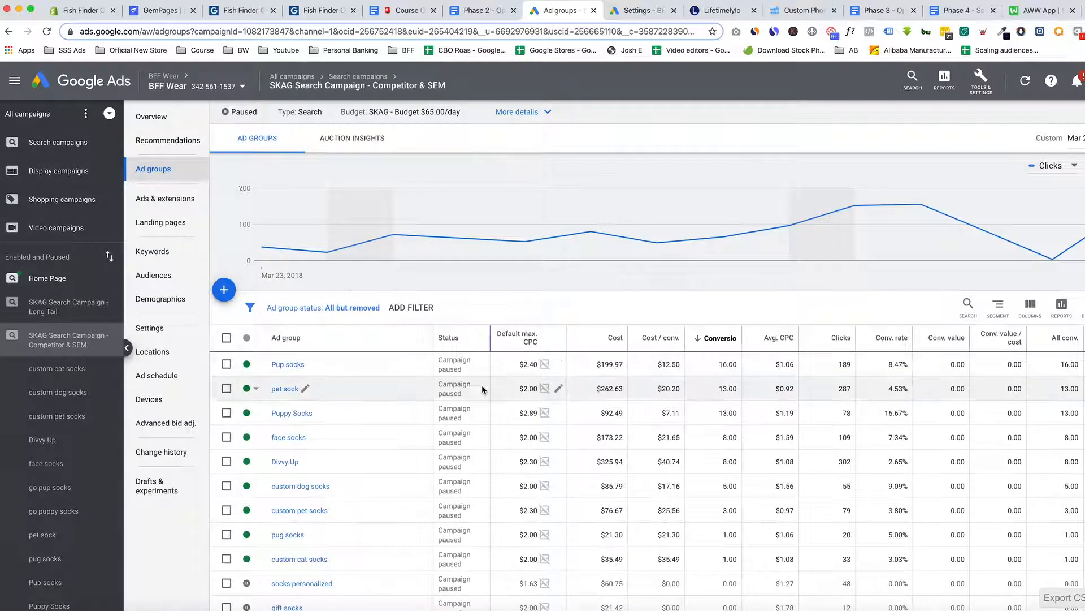
{"action": "scroll", "coordinate": [482, 385], "scroll_direction": "down", "scroll_amount": 3}
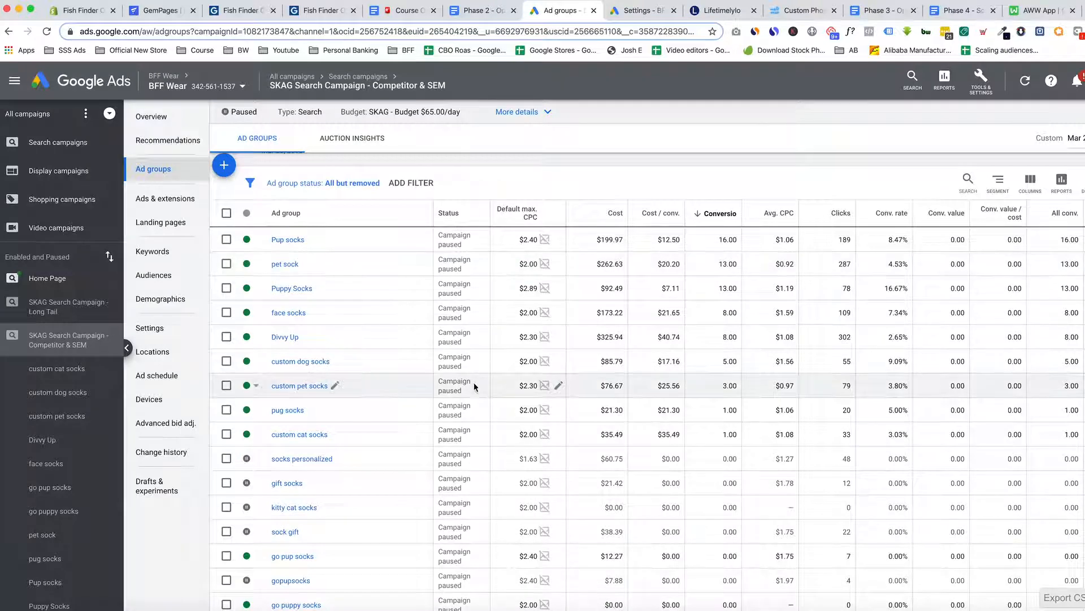
{"action": "left_click", "coordinate": [288, 241]}
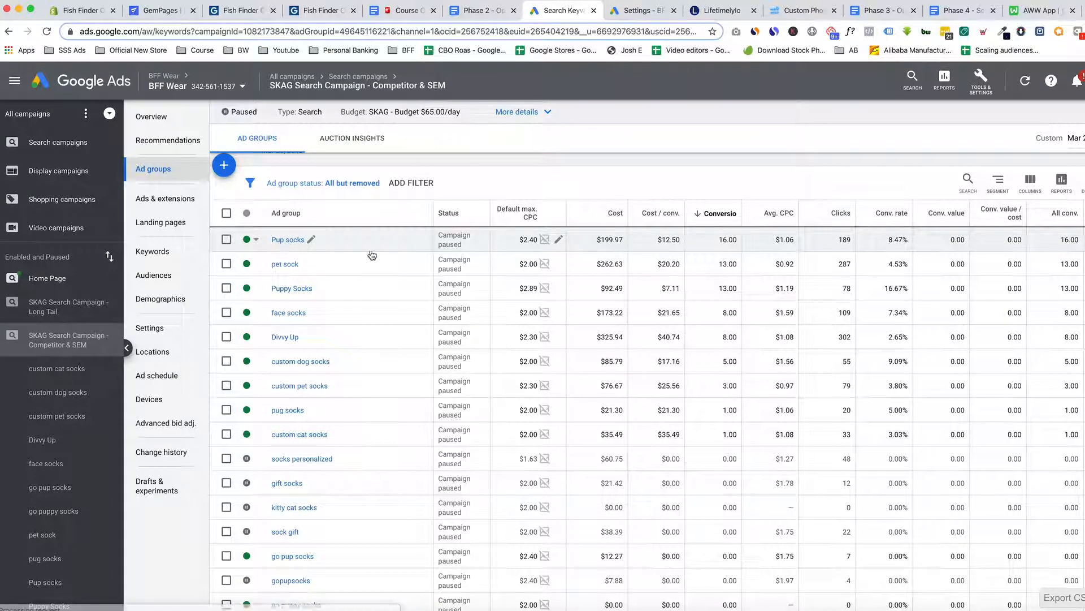
{"action": "scroll", "coordinate": [357, 372], "scroll_direction": "down", "scroll_amount": 1}
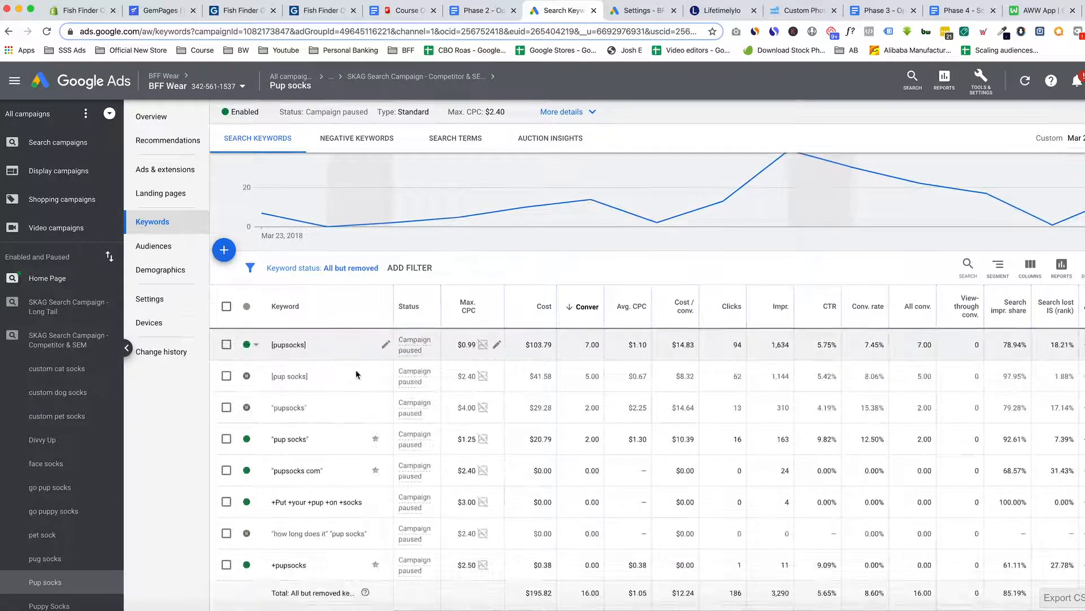
{"action": "left_click", "coordinate": [164, 272]}
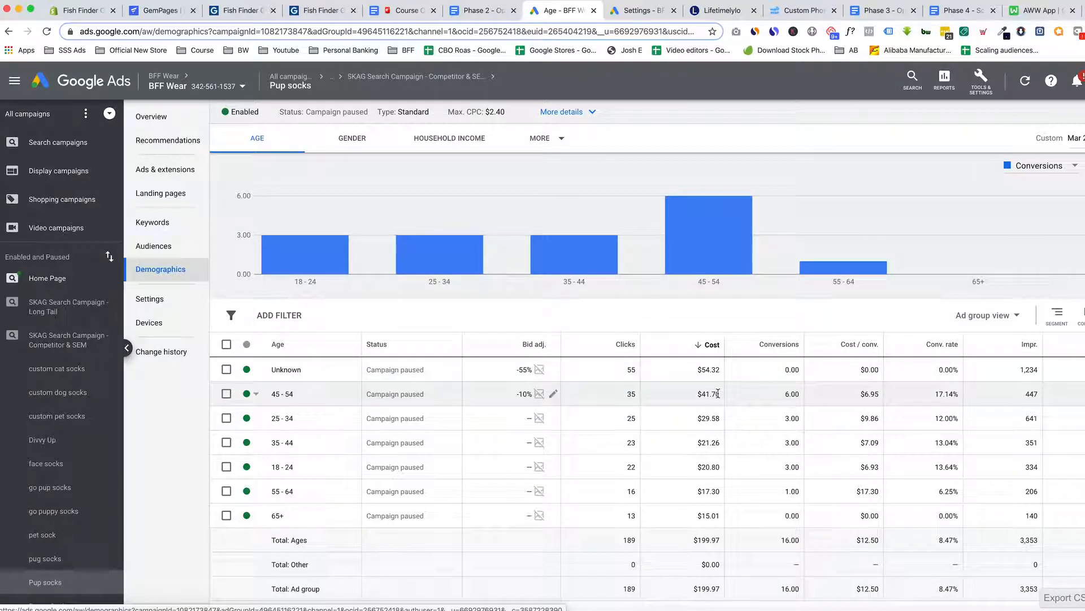
Exclude the Unknown age range from the ad group and compare its cost with the total for all ages
{"action": "scroll", "coordinate": [299, 346], "scroll_direction": "down", "scroll_amount": 1}
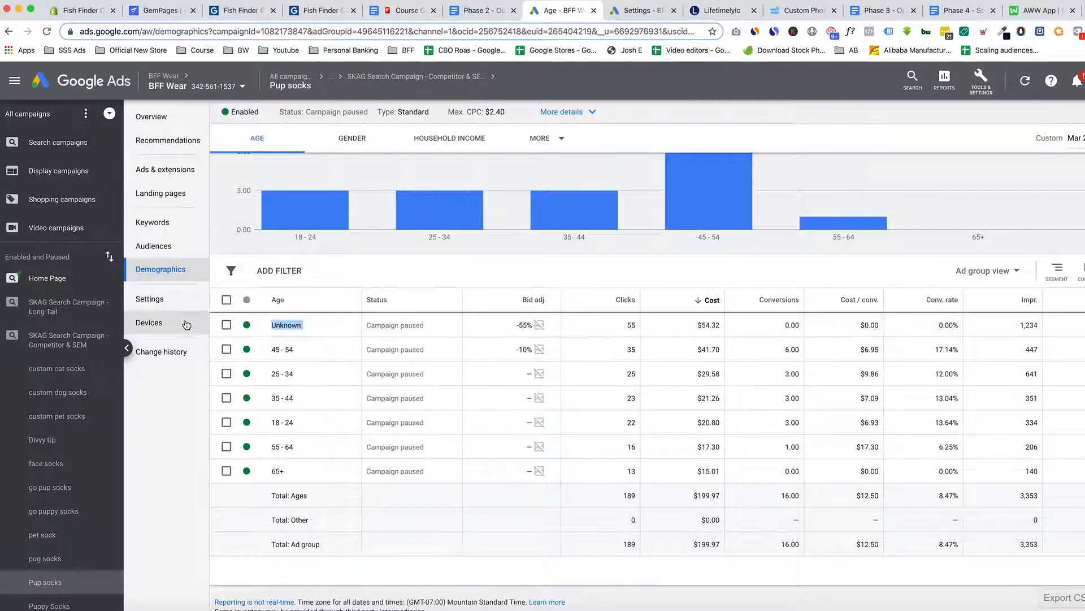
{"action": "left_click", "coordinate": [256, 325]}
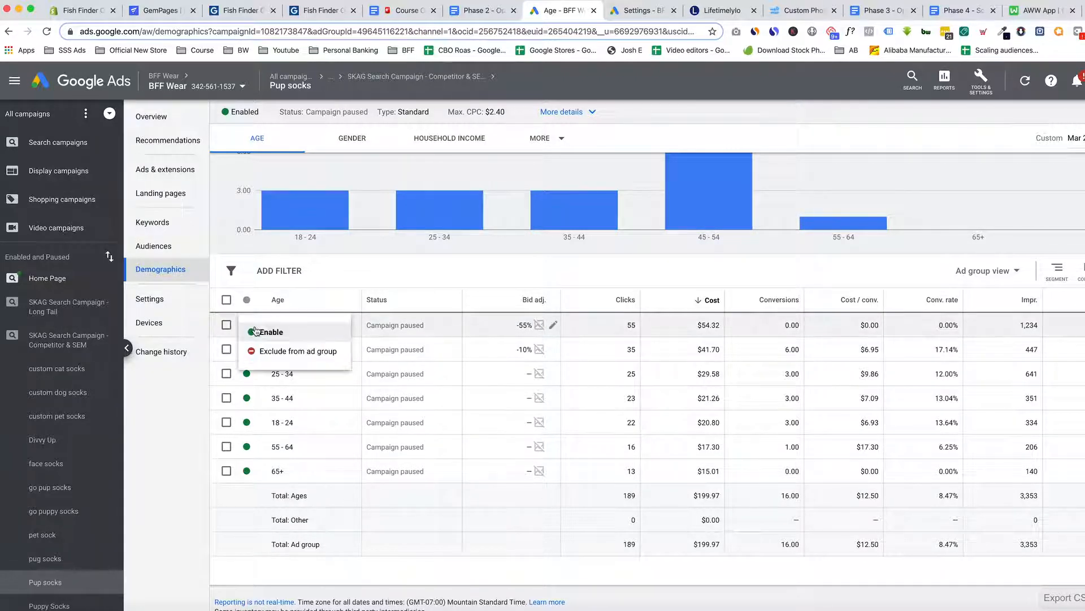
{"action": "left_click", "coordinate": [282, 352]}
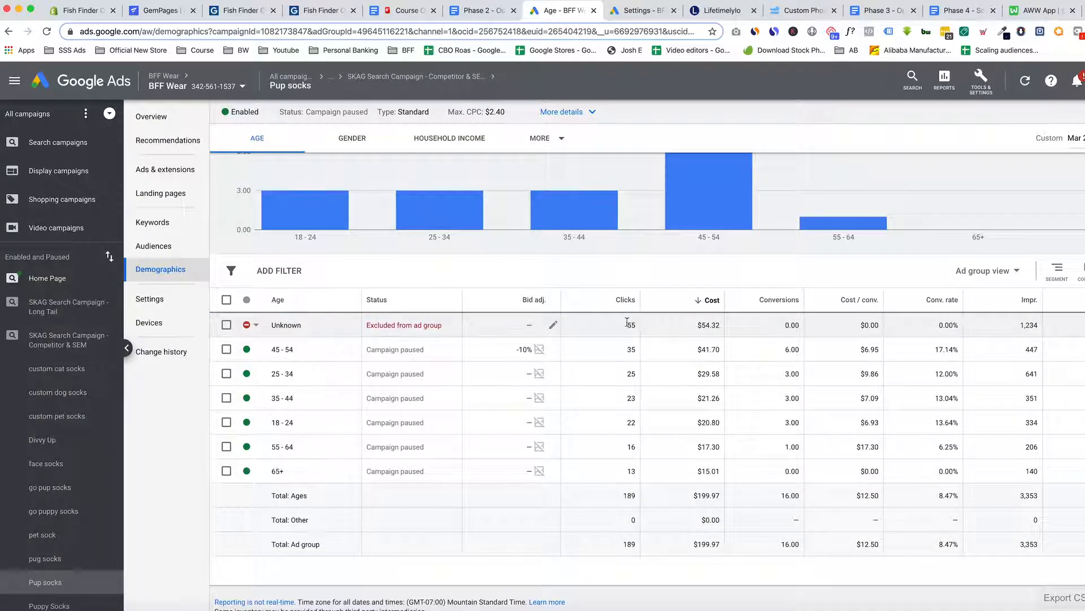
{"action": "left_click_drag", "start_coordinate": [696, 325], "coordinate": [727, 329]}
{"action": "left_click", "coordinate": [706, 325]}
{"action": "left_click_drag", "start_coordinate": [697, 495], "coordinate": [722, 499]}
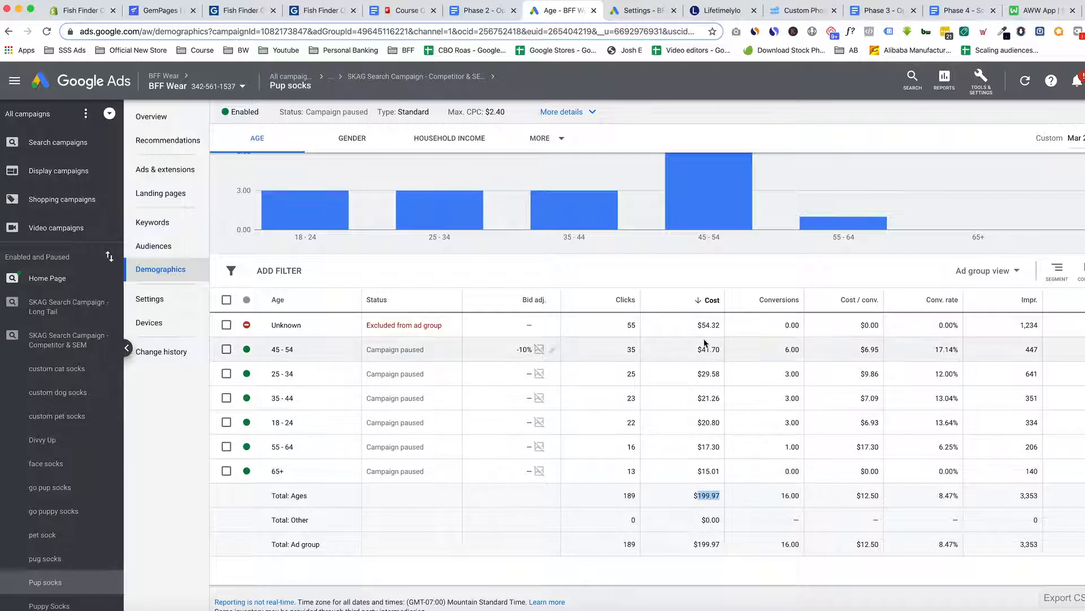
{"action": "left_click_drag", "start_coordinate": [706, 326], "coordinate": [731, 331]}
Set the bid adjustment for the 45 - 54 age range to a 20% increase
{"action": "scroll", "coordinate": [713, 333], "scroll_direction": "up", "scroll_amount": 1}
{"action": "scroll", "coordinate": [705, 389], "scroll_direction": "down", "scroll_amount": 1}
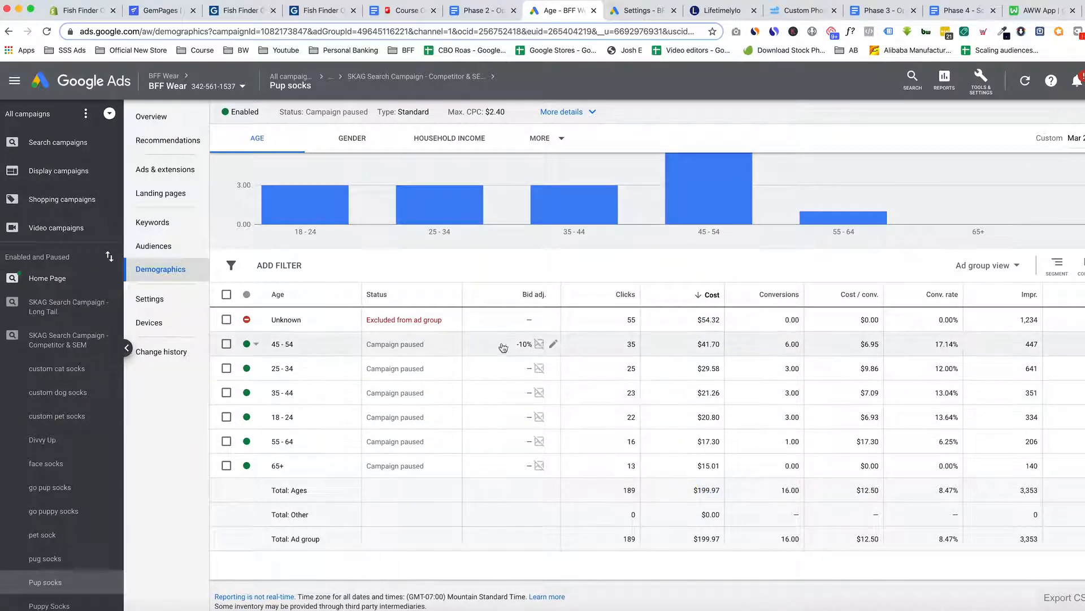
{"action": "left_click", "coordinate": [554, 345]}
{"action": "left_click", "coordinate": [500, 371]}
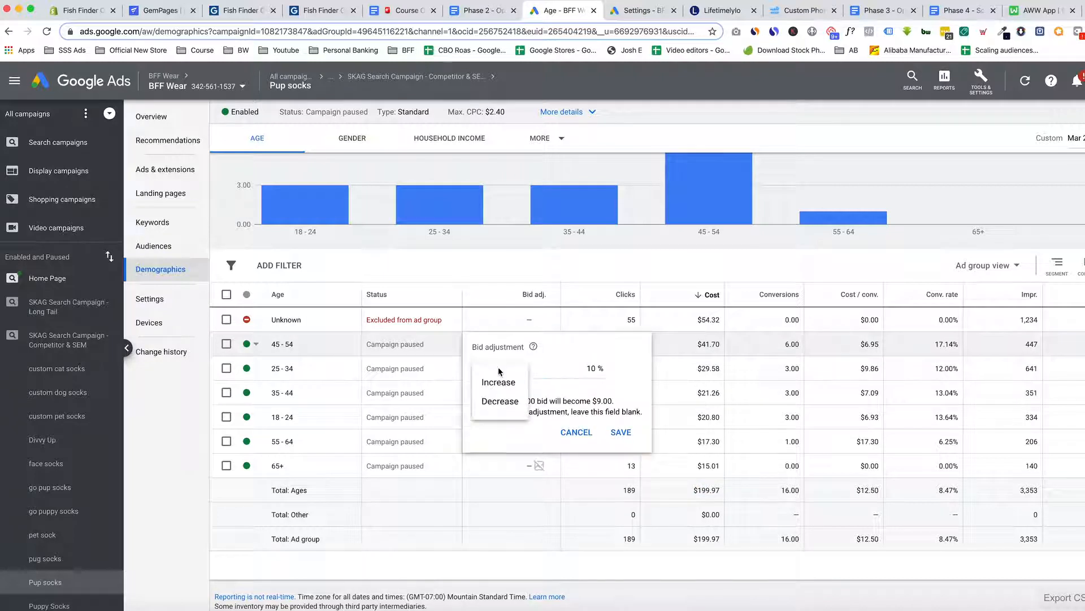
{"action": "left_click", "coordinate": [498, 382]}
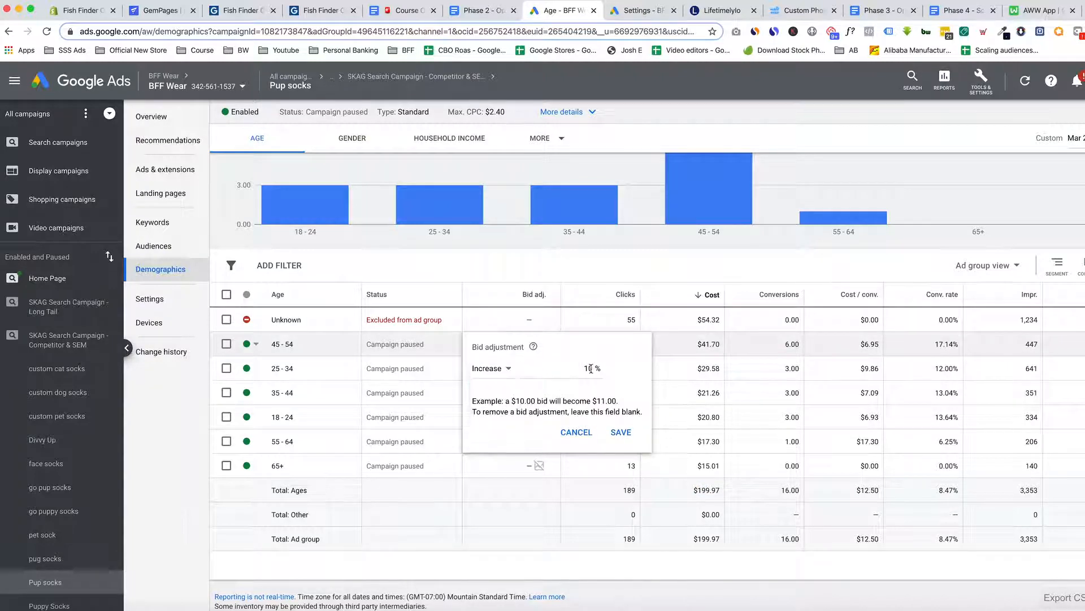
{"action": "left_click", "coordinate": [589, 369]}
{"action": "key", "text": "Left"}
{"action": "left_click", "coordinate": [621, 432]}
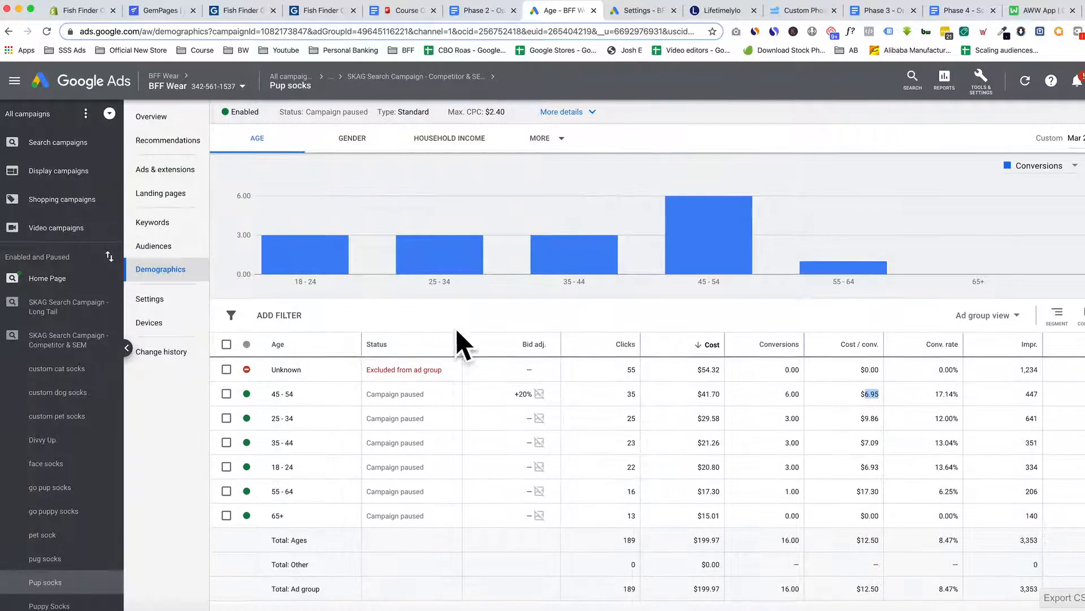
Set the bid adjustment for the 55 - 64 age range to a 10% decrease
{"action": "scroll", "coordinate": [622, 395], "scroll_direction": "down", "scroll_amount": 1}
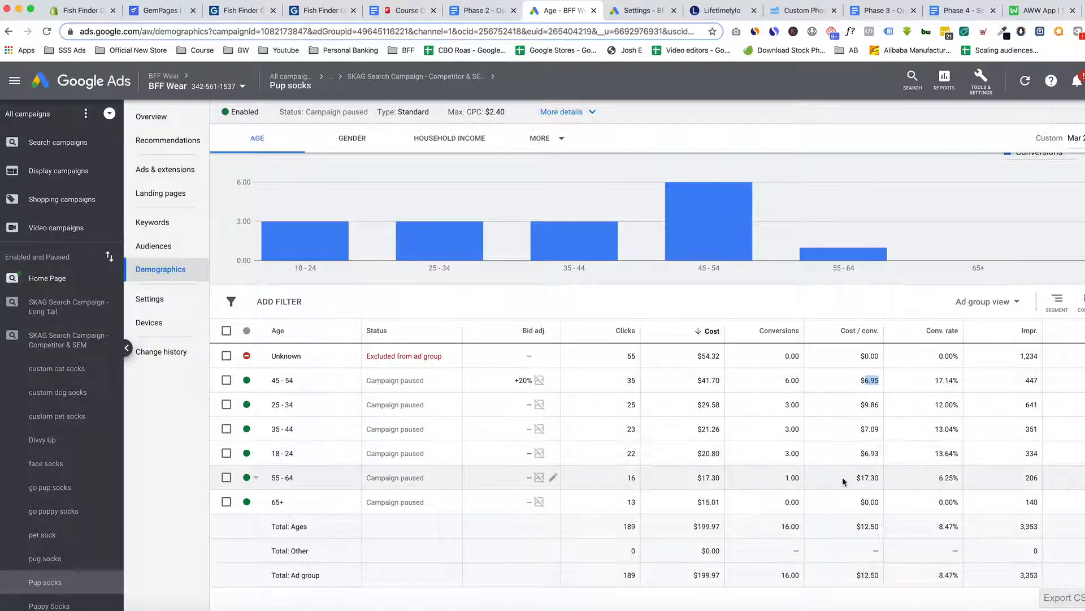
{"action": "left_click", "coordinate": [553, 477]}
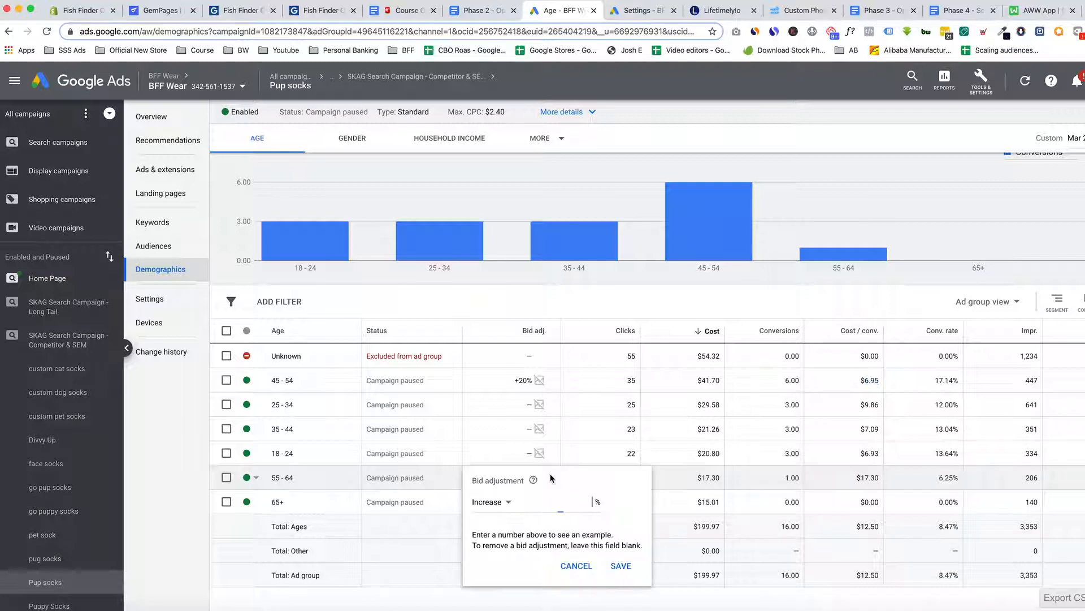
{"action": "left_click", "coordinate": [499, 502]}
{"action": "left_click", "coordinate": [500, 534]}
{"action": "left_click", "coordinate": [596, 502]}
{"action": "type", "text": "10"}
{"action": "key", "text": "Return"}
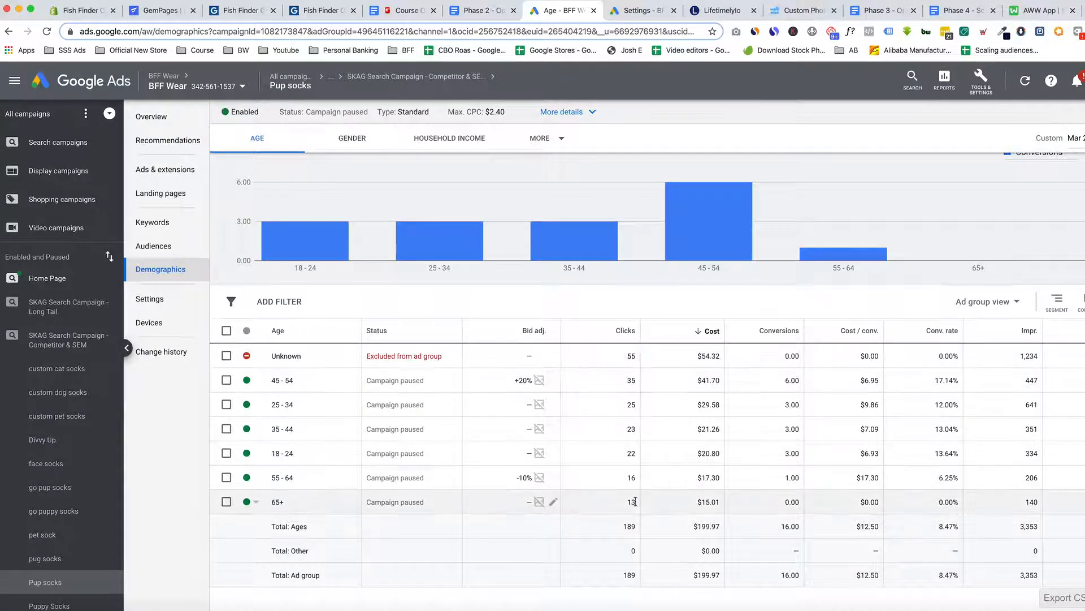
In the gender breakdown, set the bid adjustment for Male to a 40% decrease
{"action": "scroll", "coordinate": [627, 474], "scroll_direction": "down", "scroll_amount": 1}
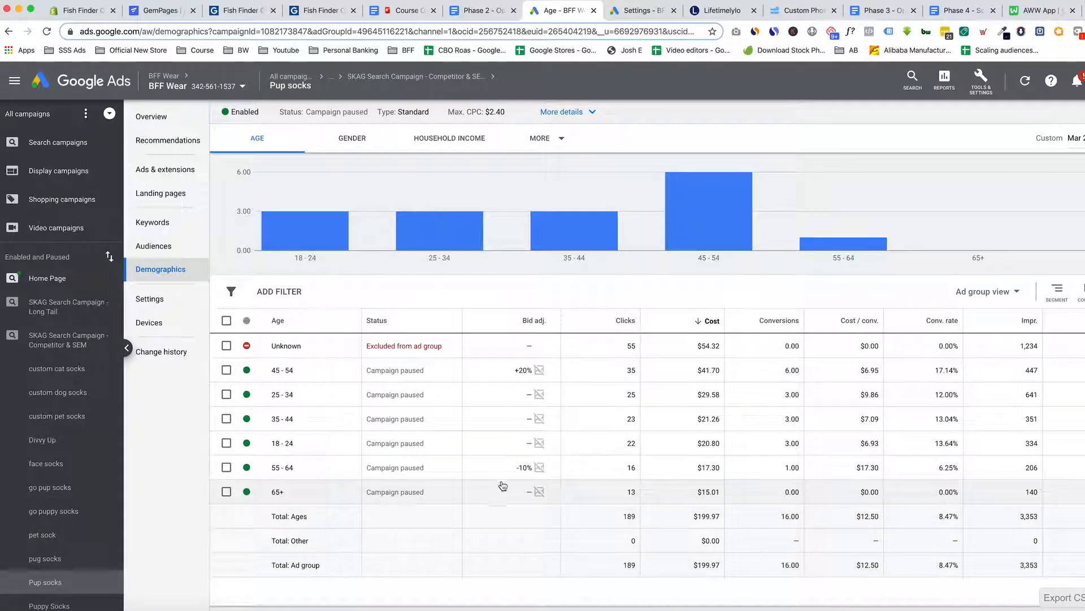
{"action": "scroll", "coordinate": [509, 438], "scroll_direction": "up", "scroll_amount": 1}
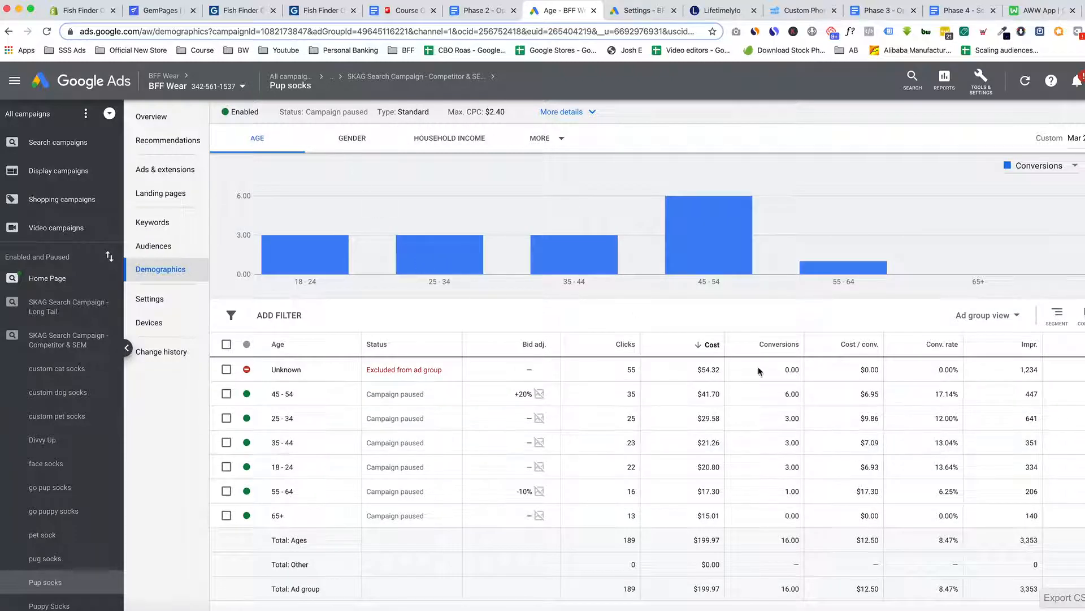
{"action": "left_click", "coordinate": [353, 148]}
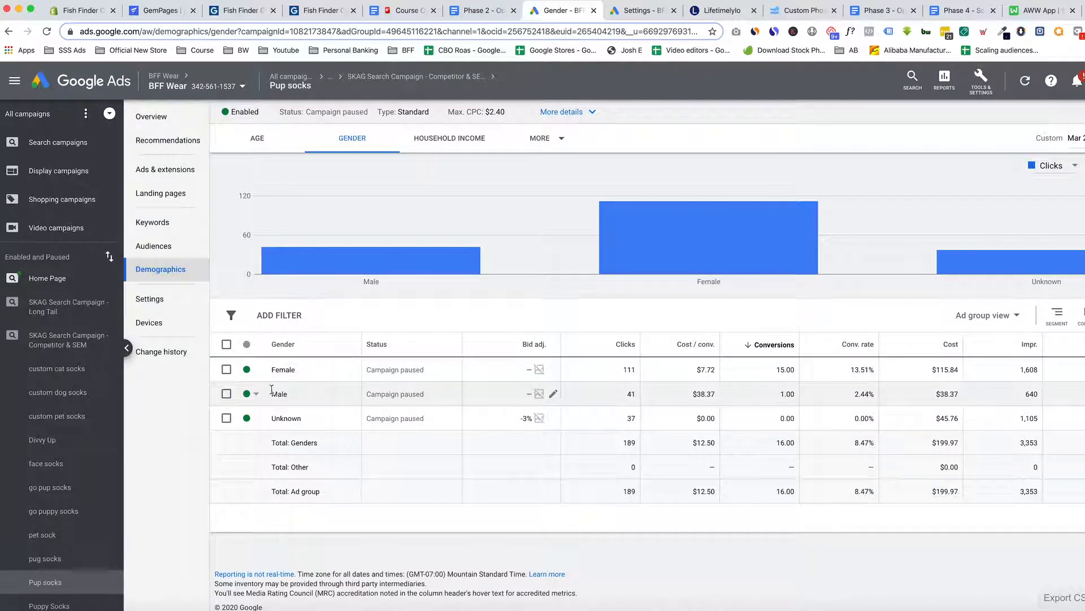
{"action": "left_click", "coordinate": [554, 395]}
{"action": "left_click", "coordinate": [496, 418]}
{"action": "left_click", "coordinate": [509, 460]}
{"action": "left_click", "coordinate": [590, 418]}
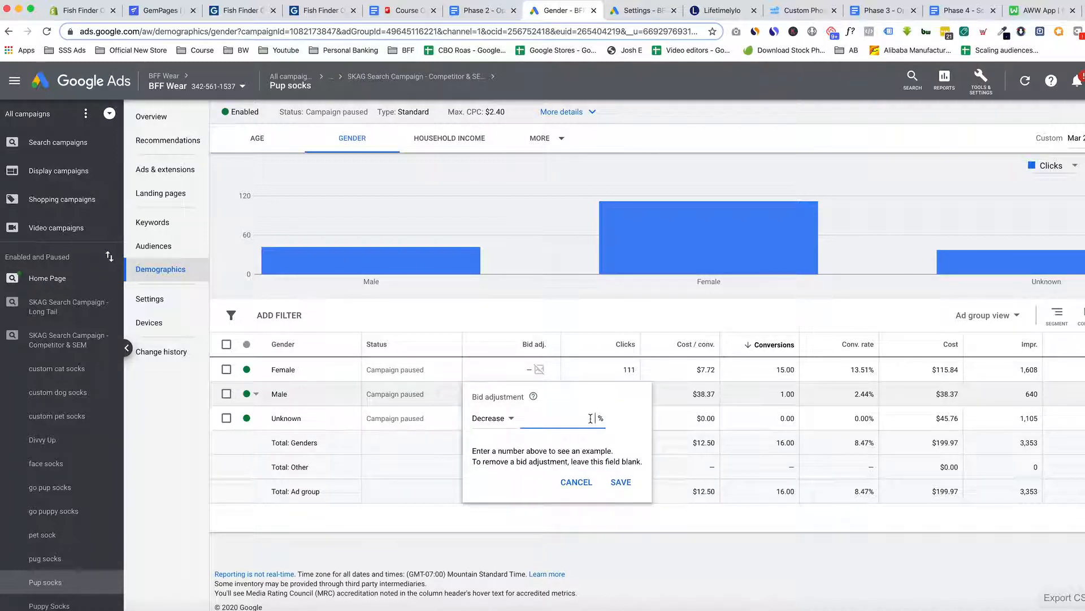
{"action": "type", "text": "40"}
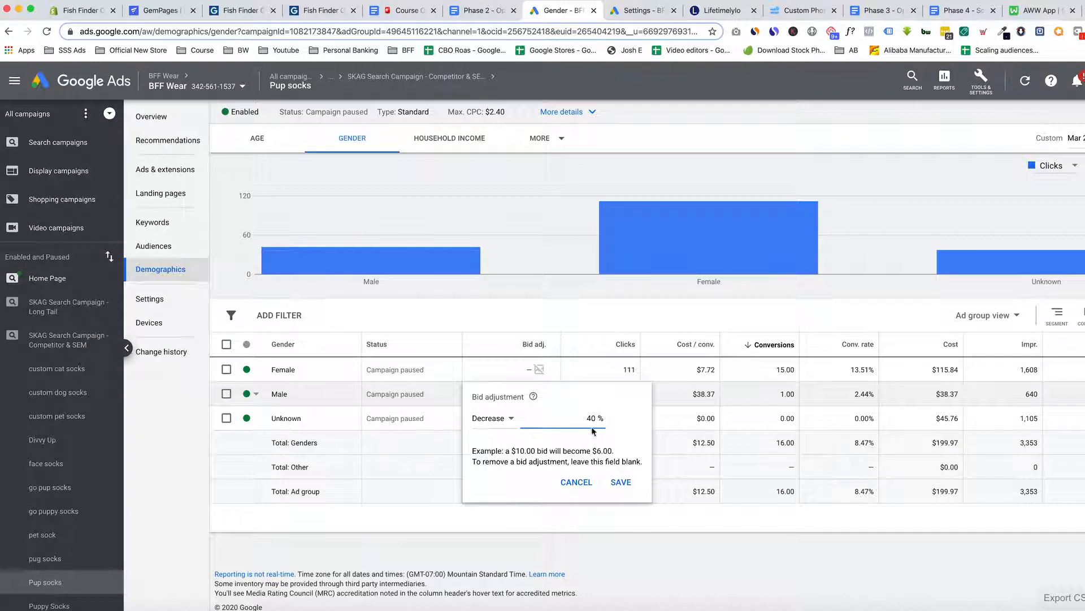
{"action": "left_click", "coordinate": [621, 482]}
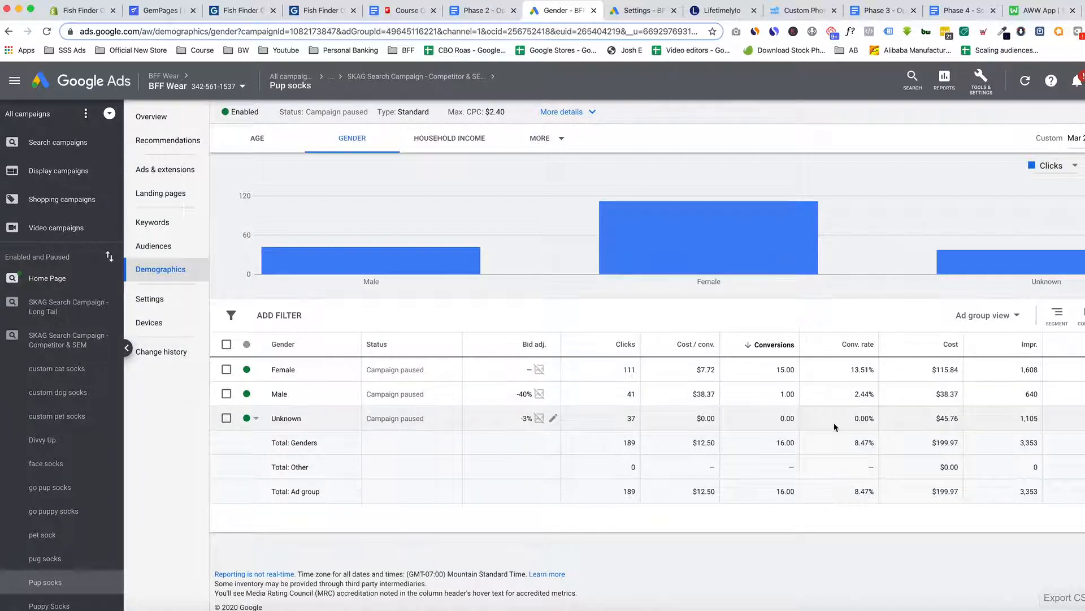
Exclude the Unknown gender from the ad group and check its cost
{"action": "left_click_drag", "start_coordinate": [937, 418], "coordinate": [959, 418]}
{"action": "left_click_drag", "start_coordinate": [271, 418], "coordinate": [305, 419]}
{"action": "left_click", "coordinate": [256, 419]}
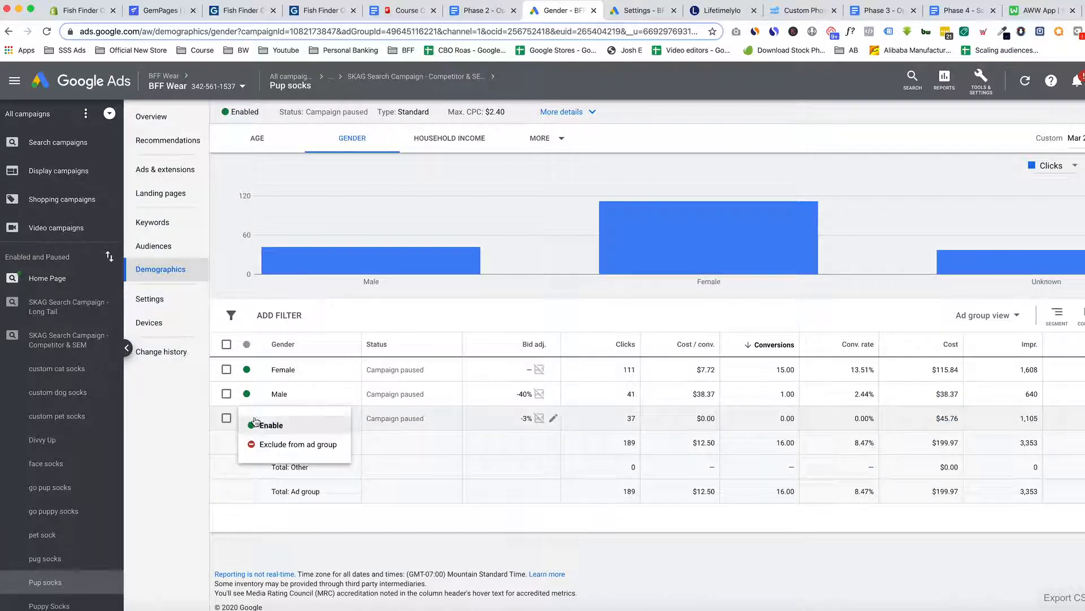
{"action": "left_click", "coordinate": [268, 443]}
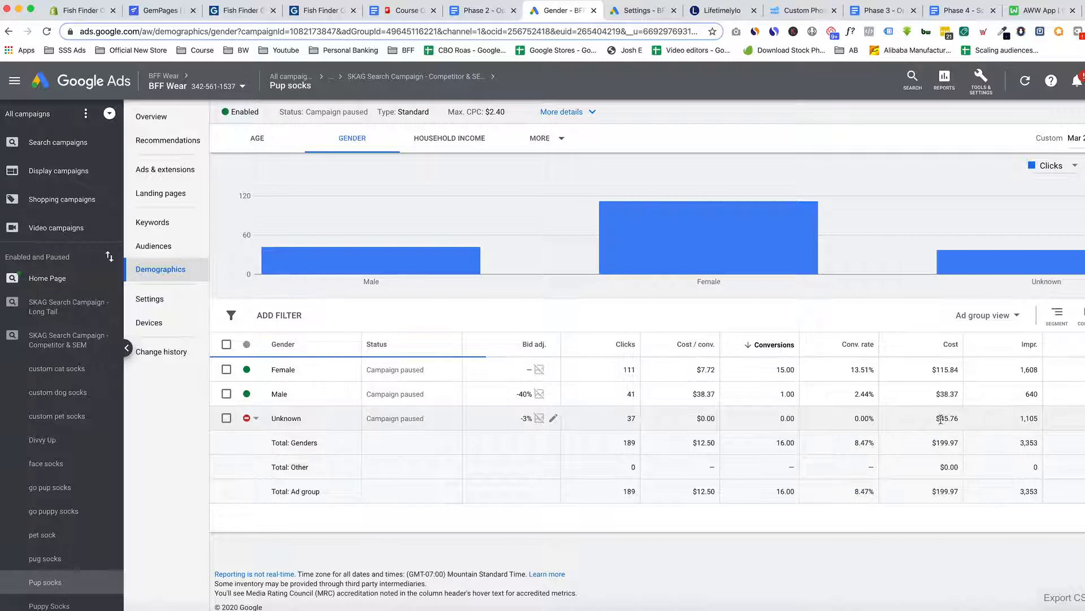
{"action": "left_click_drag", "start_coordinate": [937, 419], "coordinate": [956, 419]}
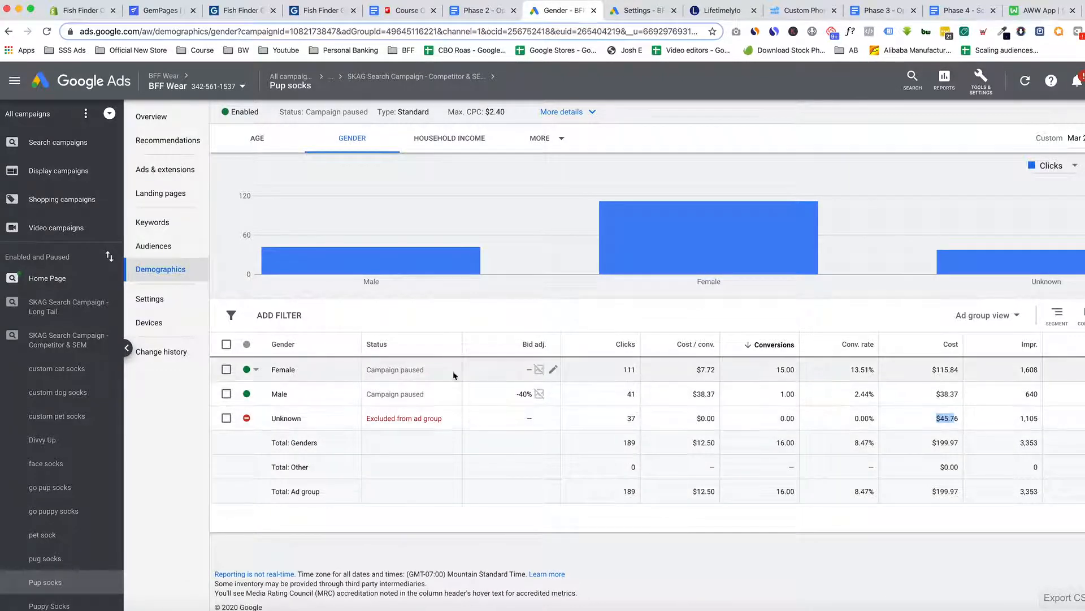
{"action": "left_click", "coordinate": [755, 427]}
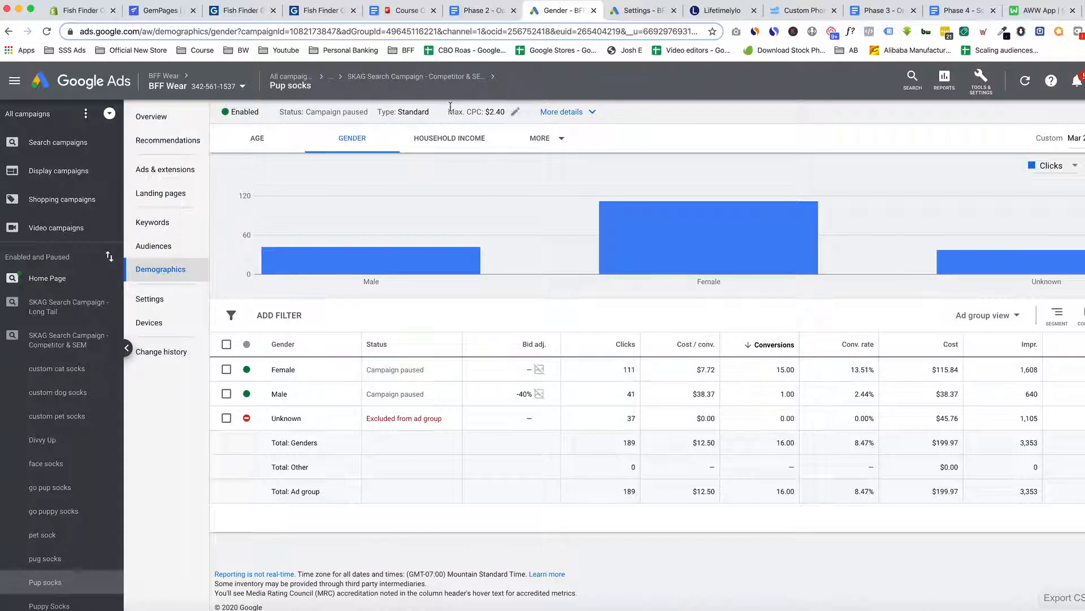
Glance at the household income breakdown and set the Female gender's bid adjustment to a 40% increase
{"action": "left_click", "coordinate": [461, 139]}
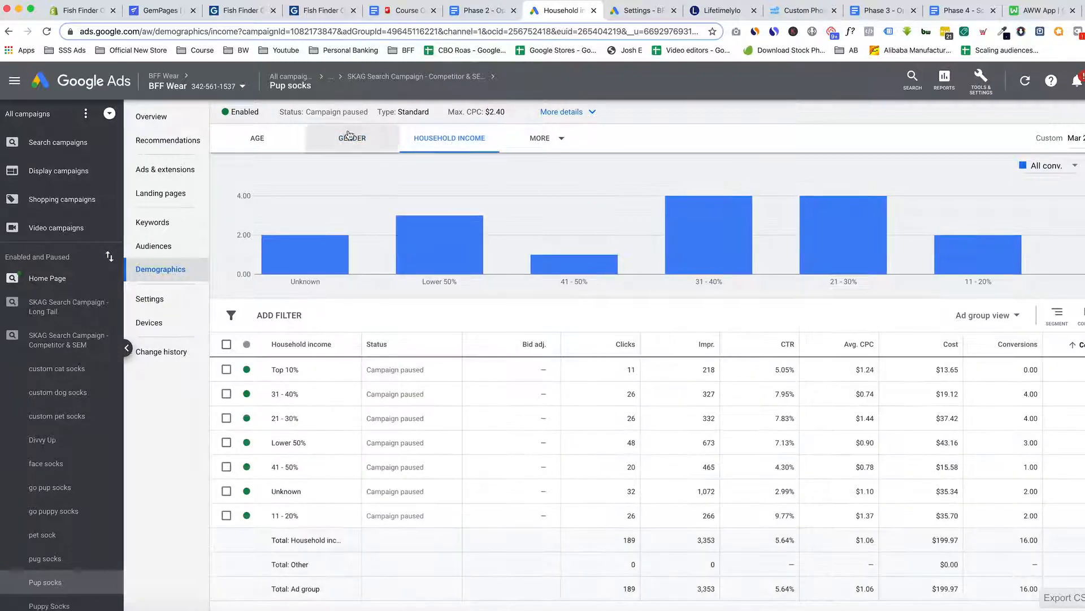
{"action": "left_click", "coordinate": [352, 139]}
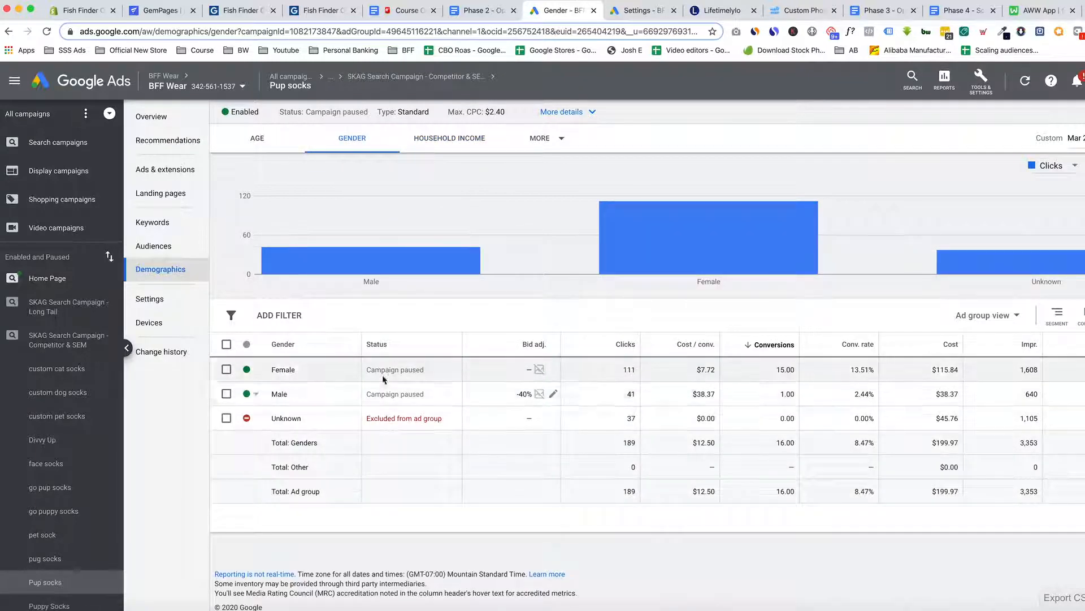
{"action": "left_click_drag", "start_coordinate": [717, 370], "coordinate": [697, 368]}
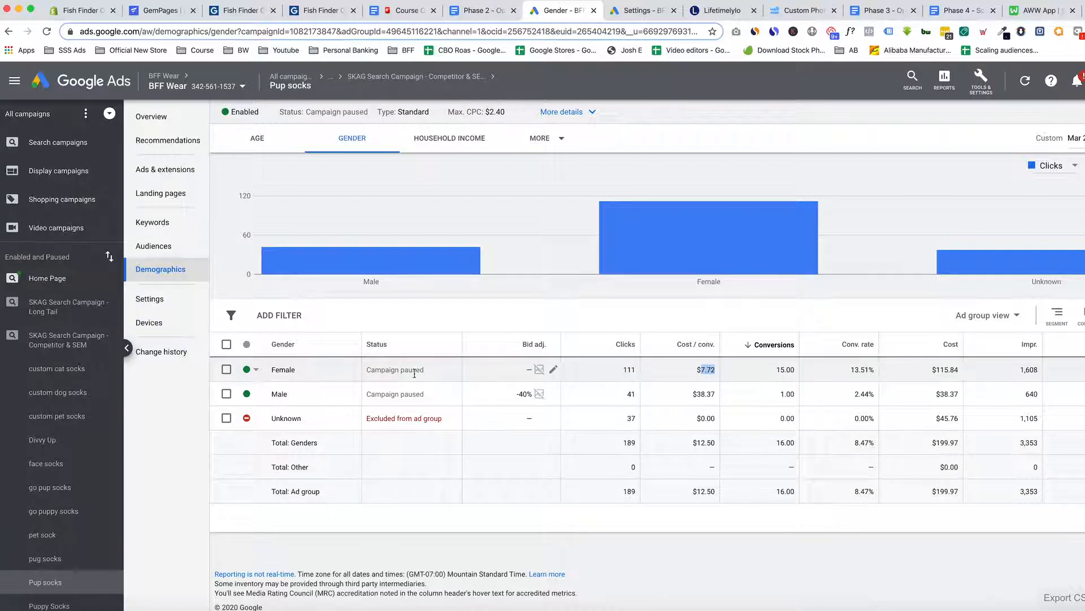
{"action": "left_click", "coordinate": [553, 370]}
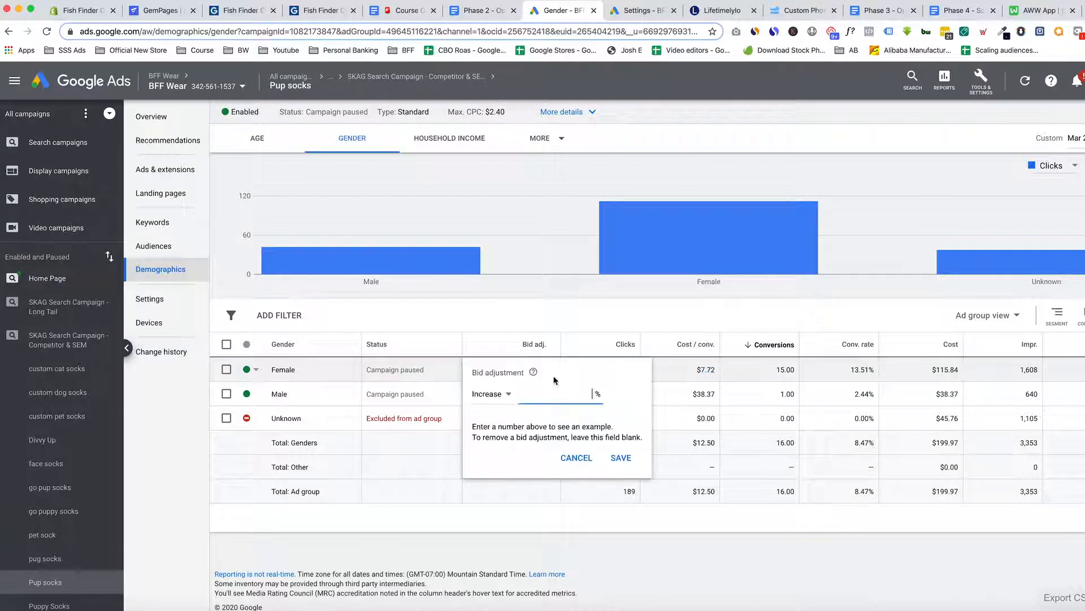
{"action": "type", "text": "40"}
{"action": "key", "text": "Return"}
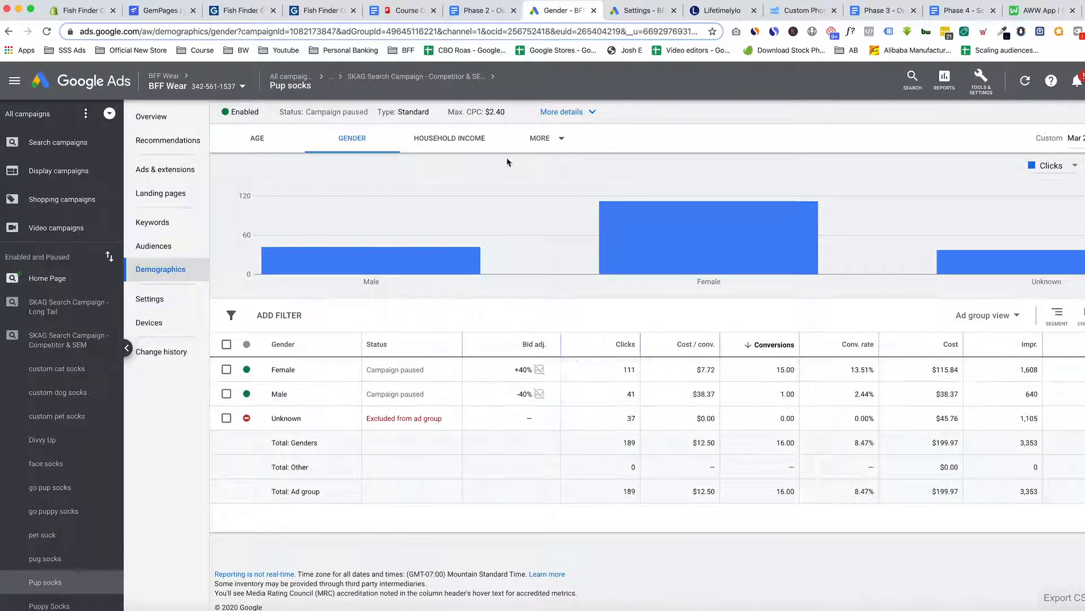
Review the household income and gender breakdowns of the ad group and return to the age breakdown
{"action": "left_click", "coordinate": [457, 140]}
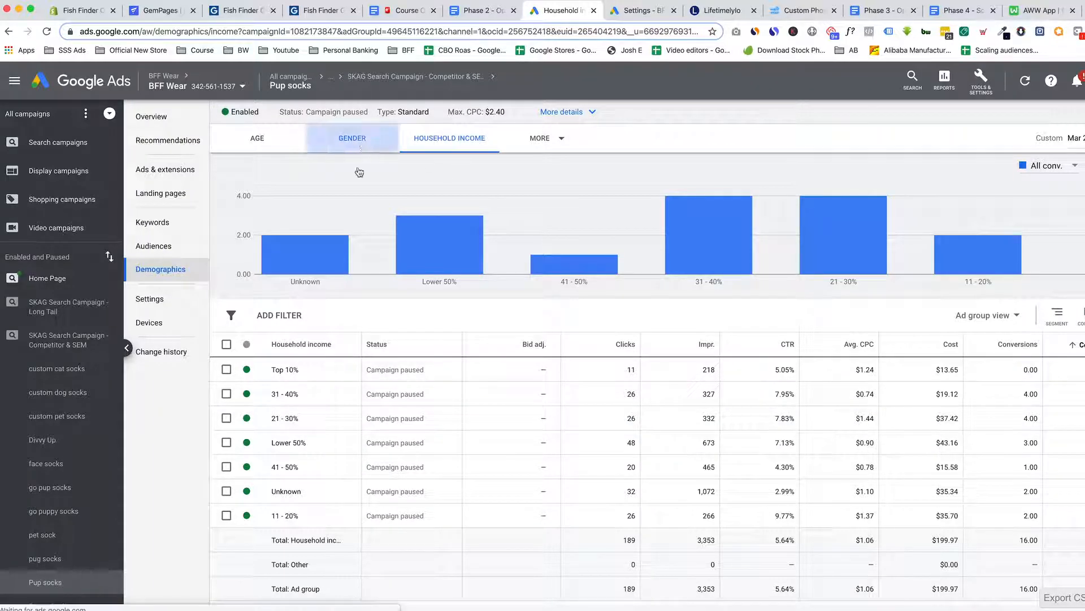
{"action": "left_click", "coordinate": [352, 138]}
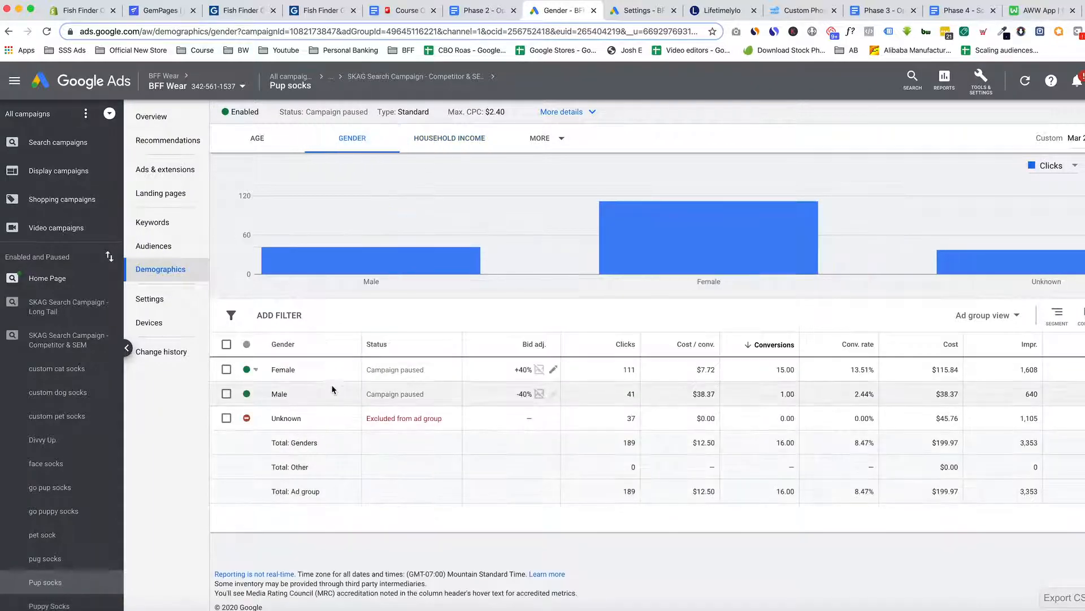
{"action": "left_click", "coordinate": [437, 141]}
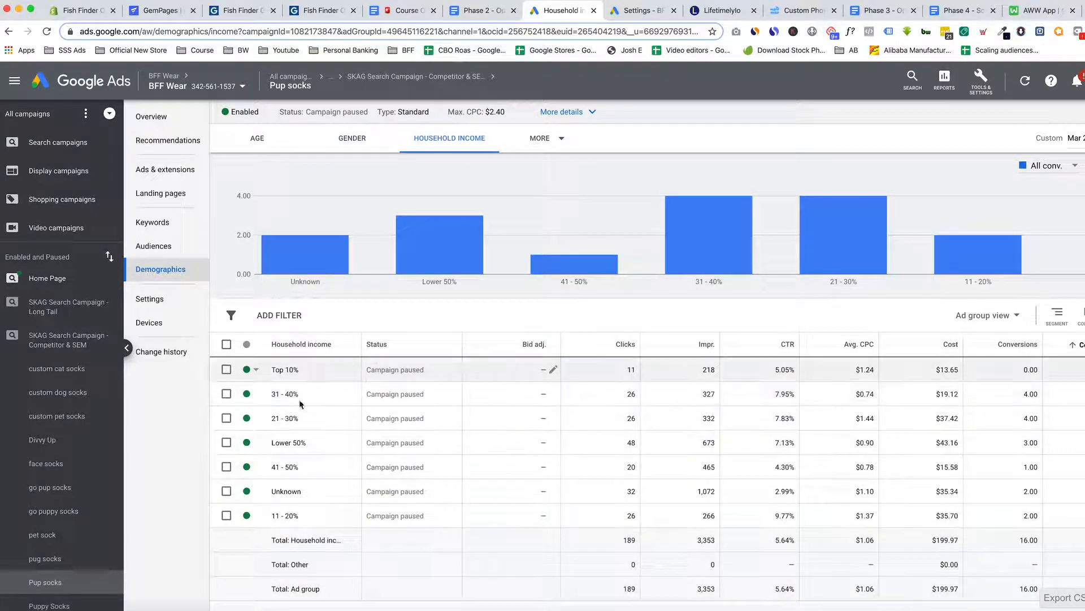
{"action": "left_click", "coordinate": [273, 152]}
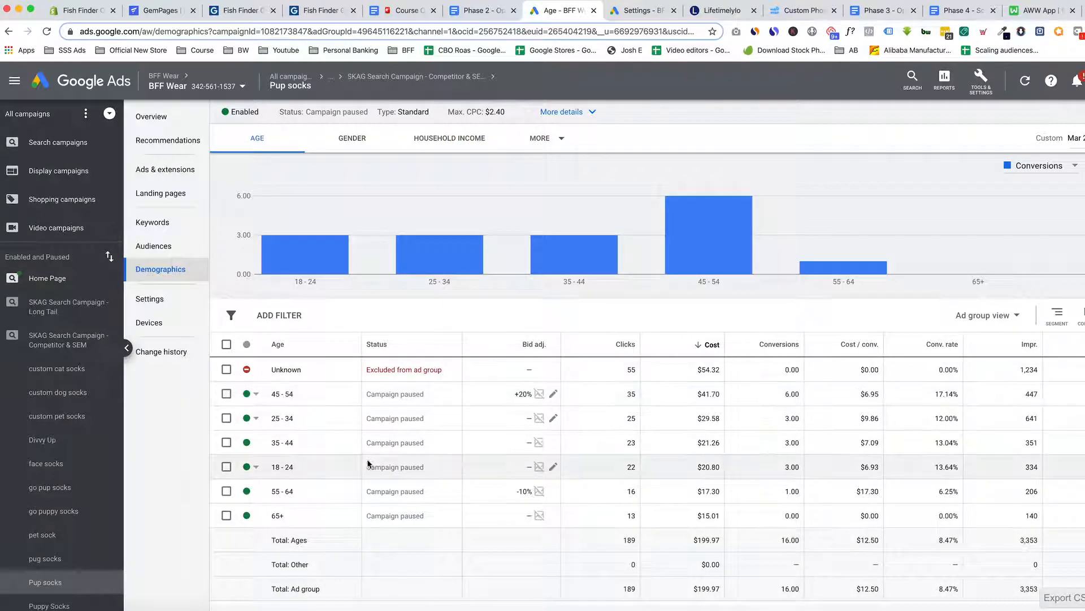
Review the gender breakdown of the Pup socks ad group, including the Unknown segment's cost, and check household income
{"action": "left_click", "coordinate": [354, 142]}
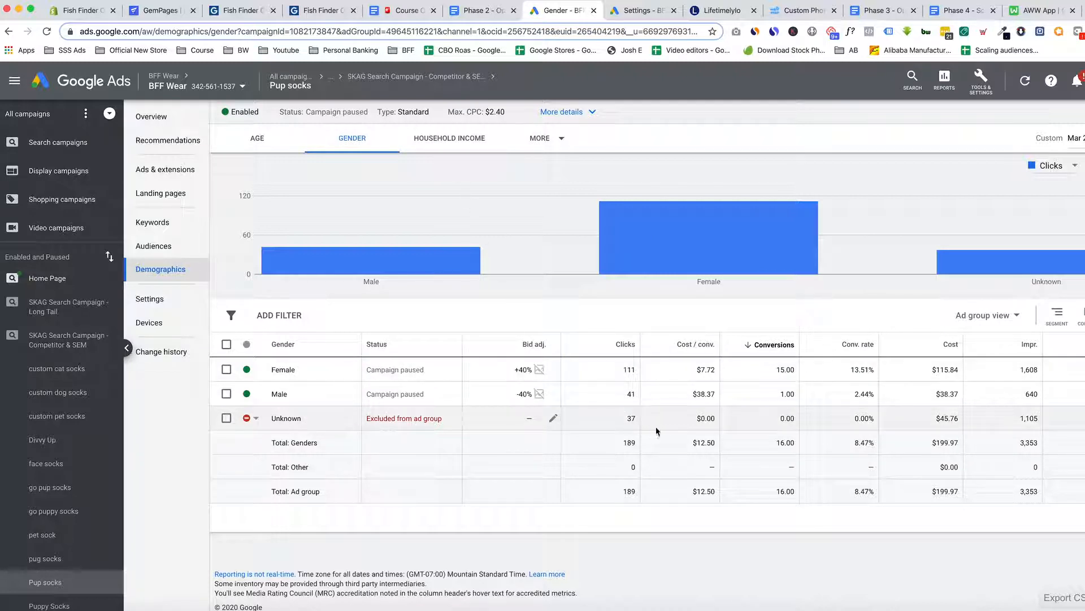
{"action": "left_click_drag", "start_coordinate": [938, 421], "coordinate": [952, 421]}
{"action": "left_click", "coordinate": [462, 150]}
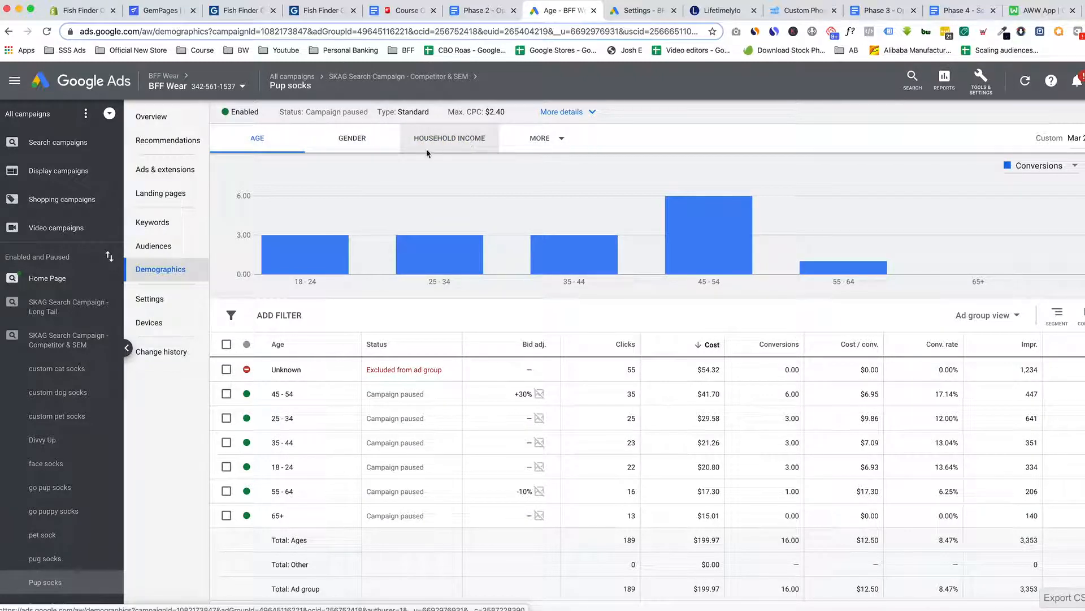
In the Pup socks ad group's device breakdown, set the bid adjustment for Computers to a 20% decrease
{"action": "left_click", "coordinate": [169, 331]}
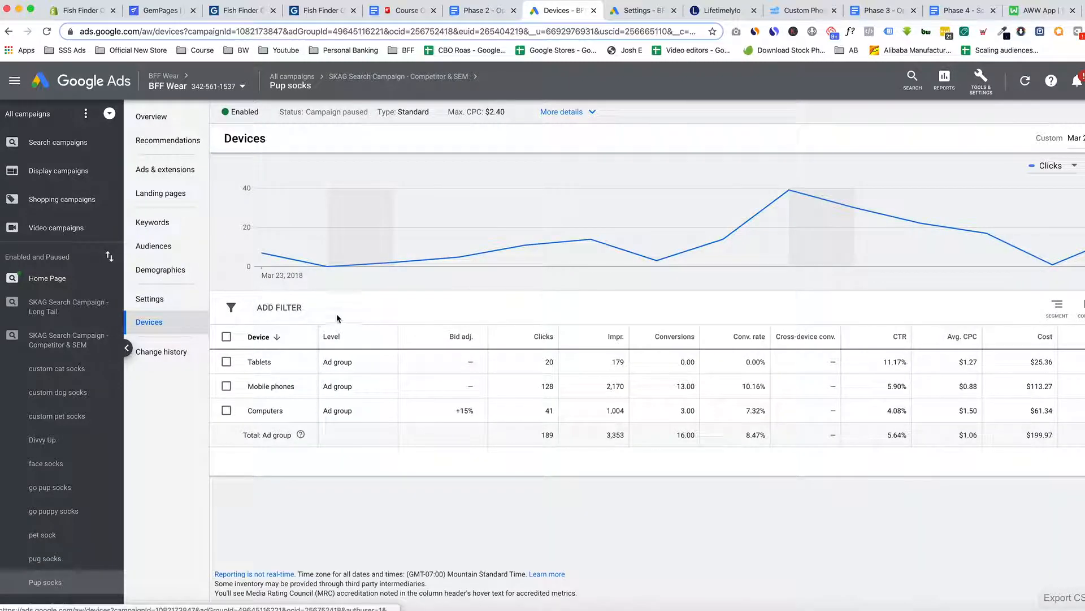
{"action": "mouse_move", "coordinate": [295, 79]}
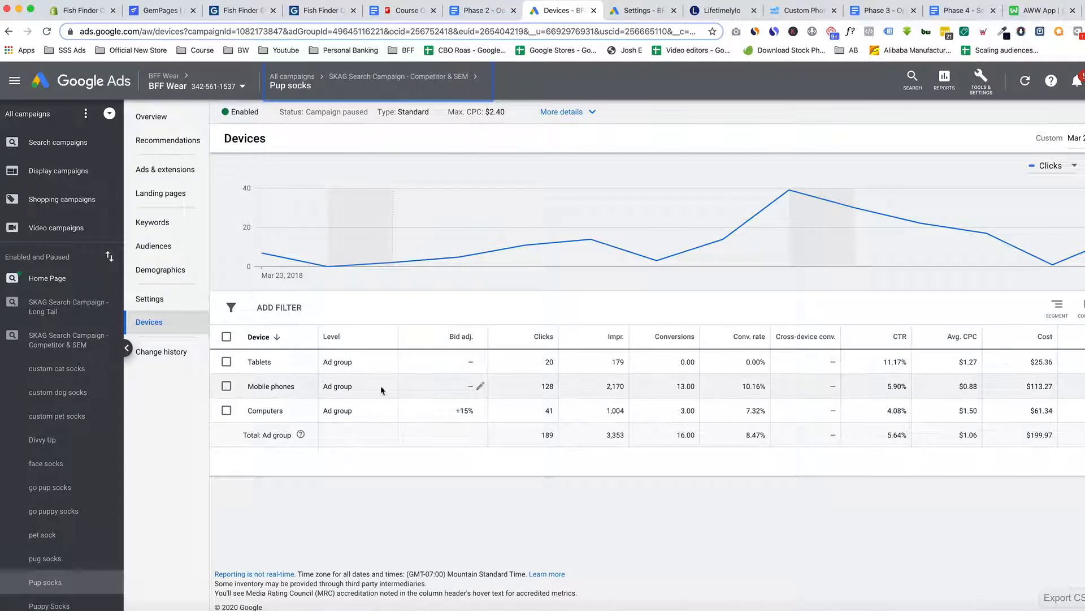
{"action": "left_click_drag", "start_coordinate": [253, 411], "coordinate": [292, 415]}
{"action": "left_click", "coordinate": [281, 412]}
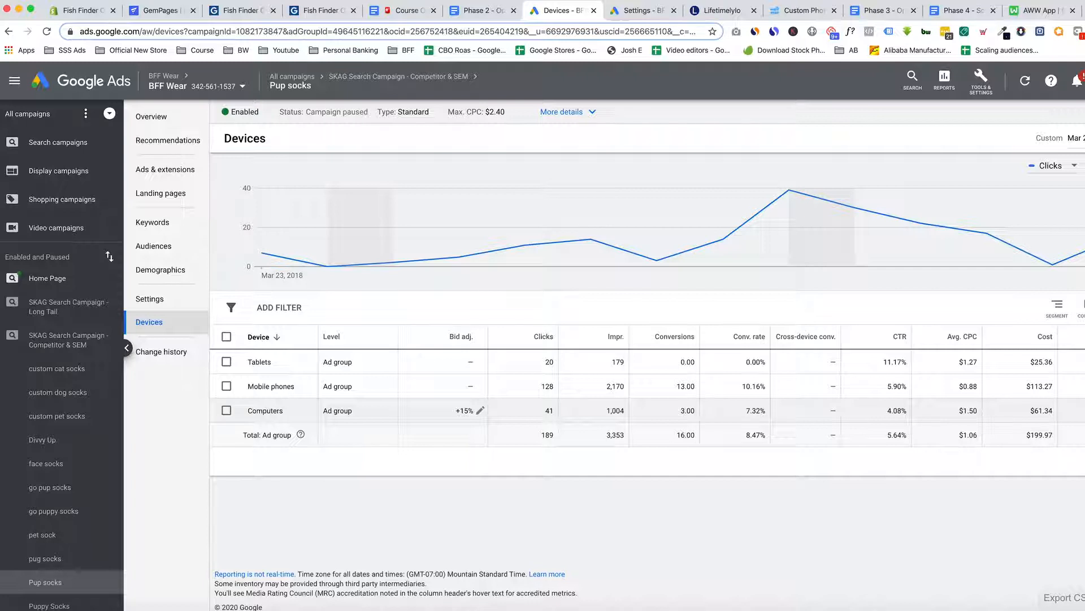
{"action": "left_click", "coordinate": [481, 412]}
{"action": "left_click", "coordinate": [432, 436]}
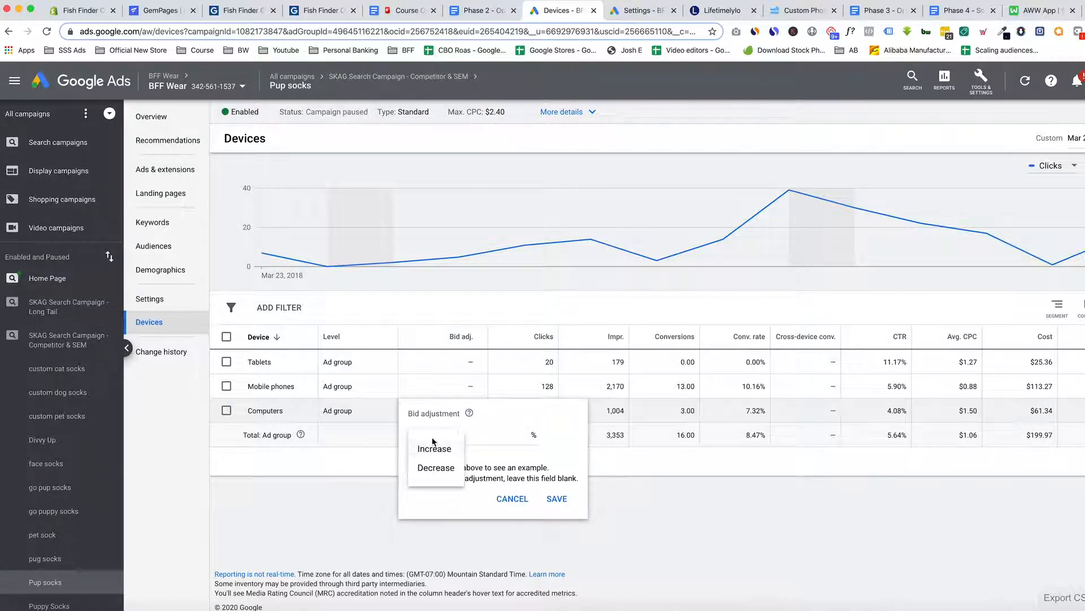
{"action": "left_click", "coordinate": [441, 469]}
{"action": "left_click", "coordinate": [510, 439]}
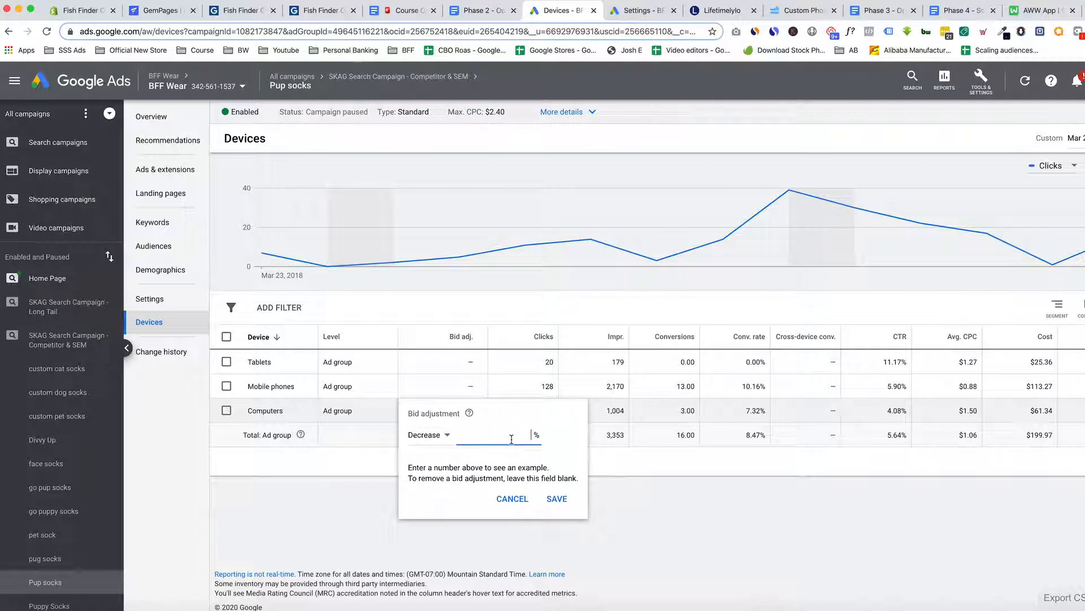
{"action": "type", "text": "20"}
{"action": "key", "text": "Return"}
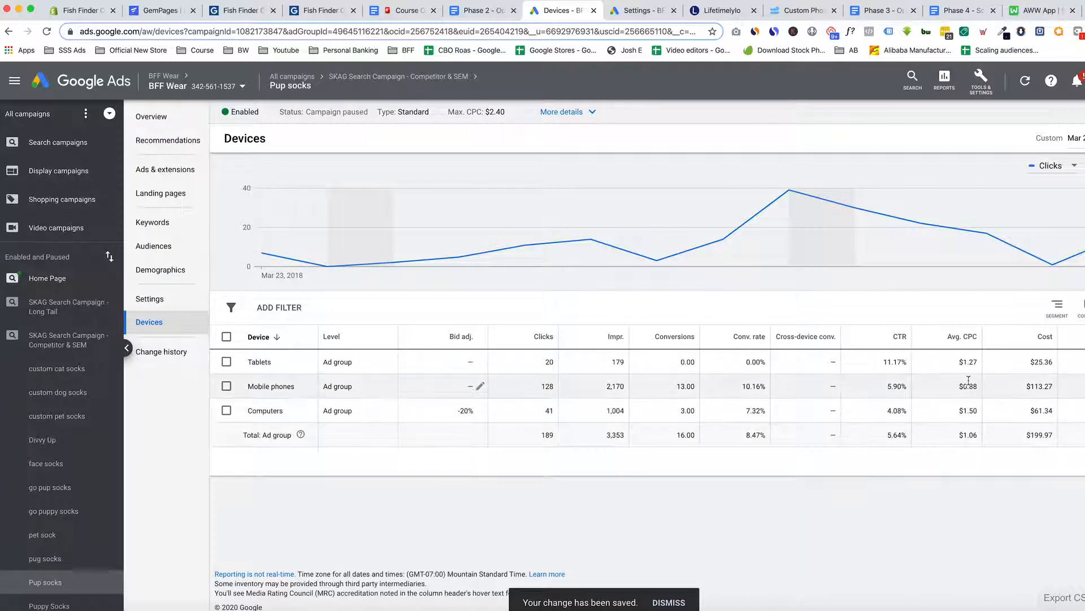
Check the conversions from mobile phones and set the Mobile phones bid adjustment to a 10% increase
{"action": "left_click_drag", "start_coordinate": [250, 386], "coordinate": [294, 388]}
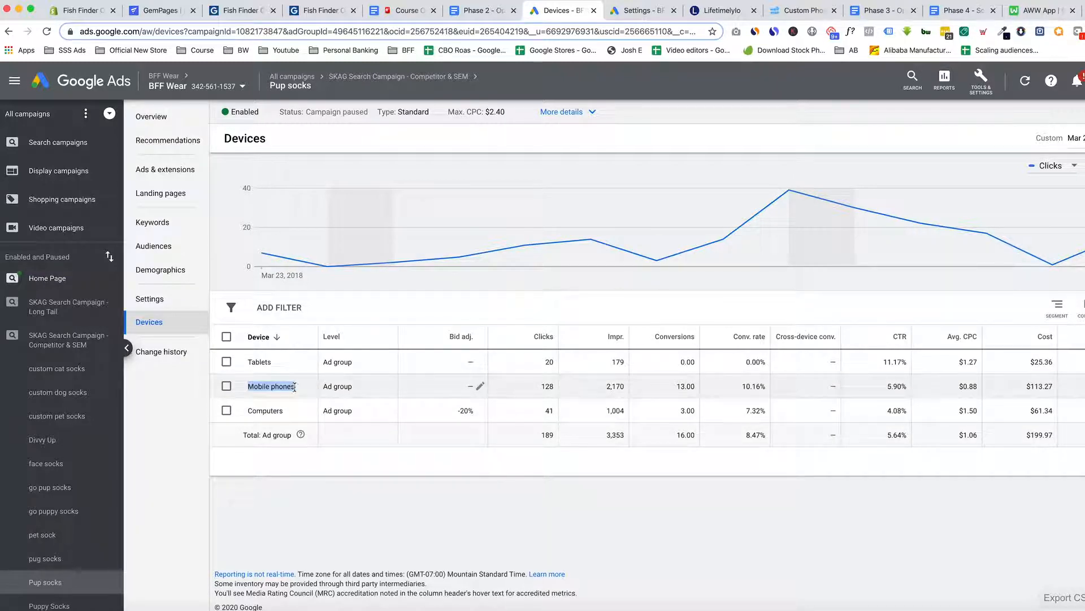
{"action": "left_click_drag", "start_coordinate": [677, 386], "coordinate": [700, 390]}
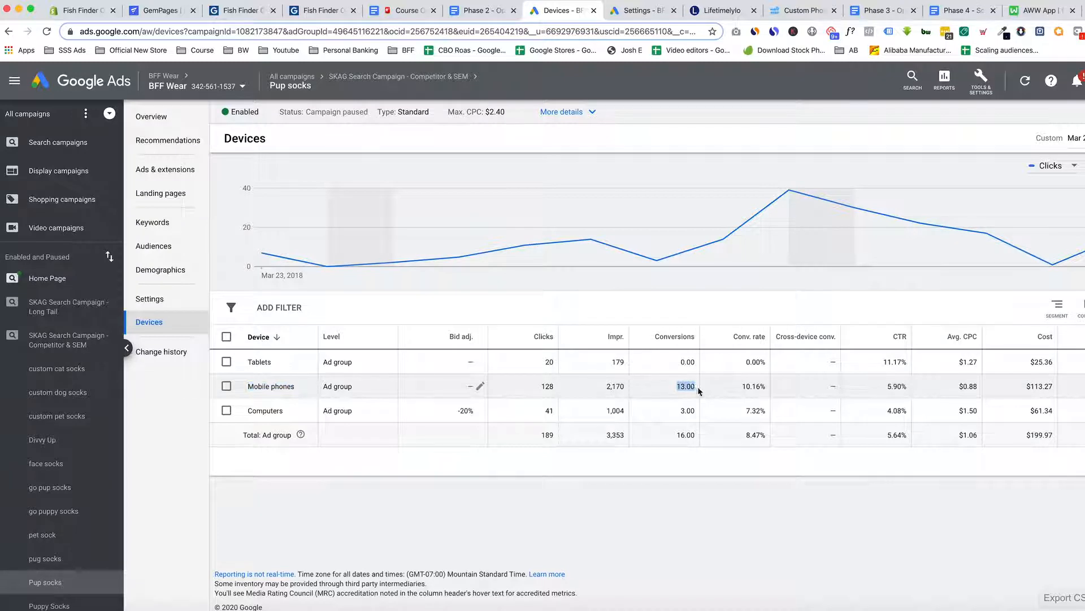
{"action": "left_click", "coordinate": [480, 386]}
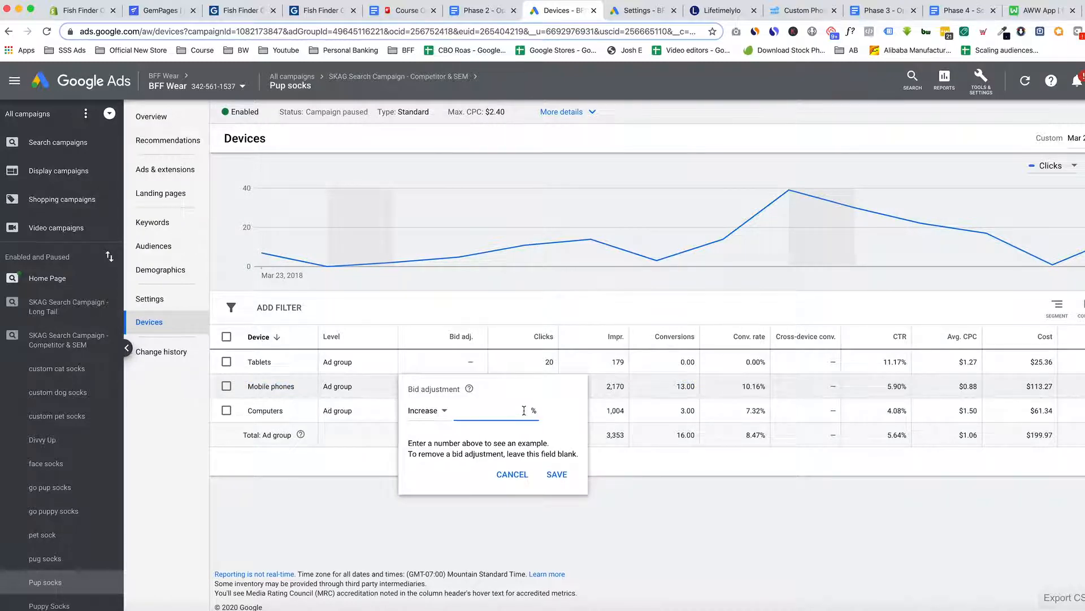
{"action": "type", "text": "10"}
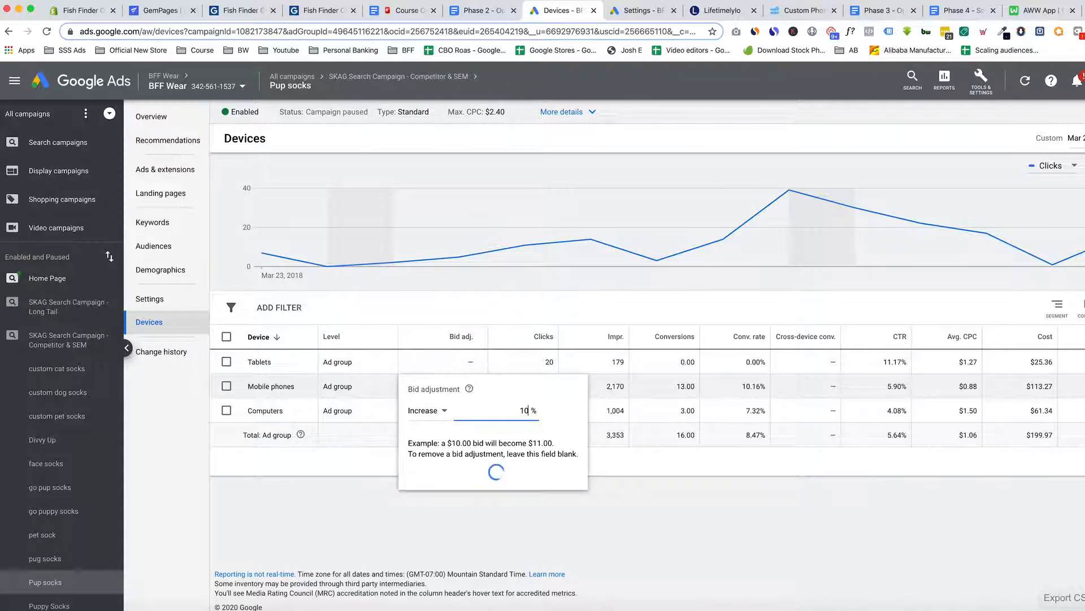
{"action": "key", "text": "Return"}
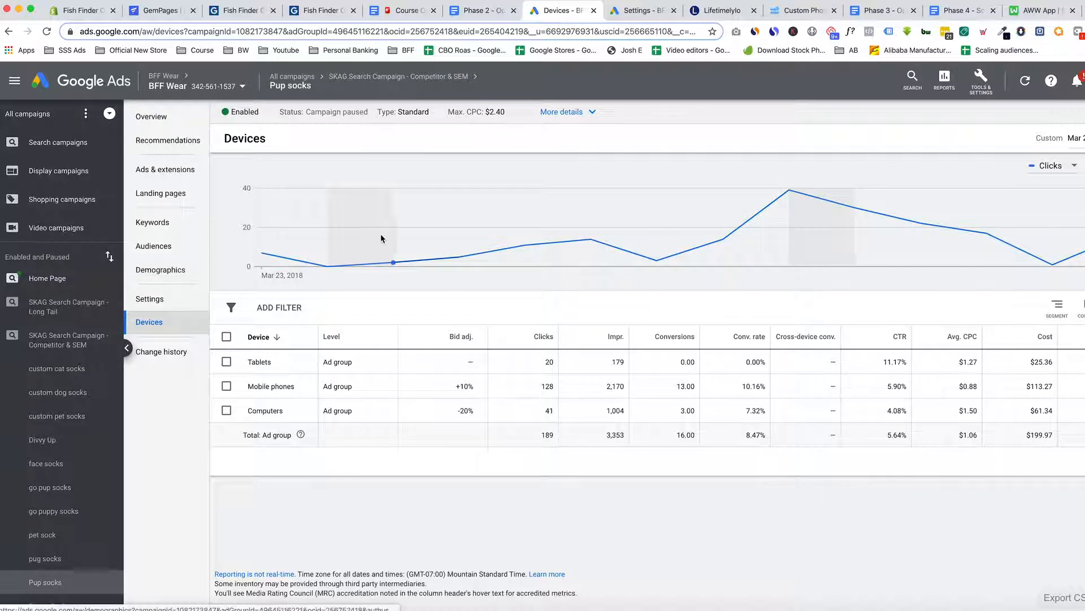
From the search campaigns, open the pet sock ad group in SKAG Search Campaign - Competitor & SEM
{"action": "mouse_move", "coordinate": [362, 230]}
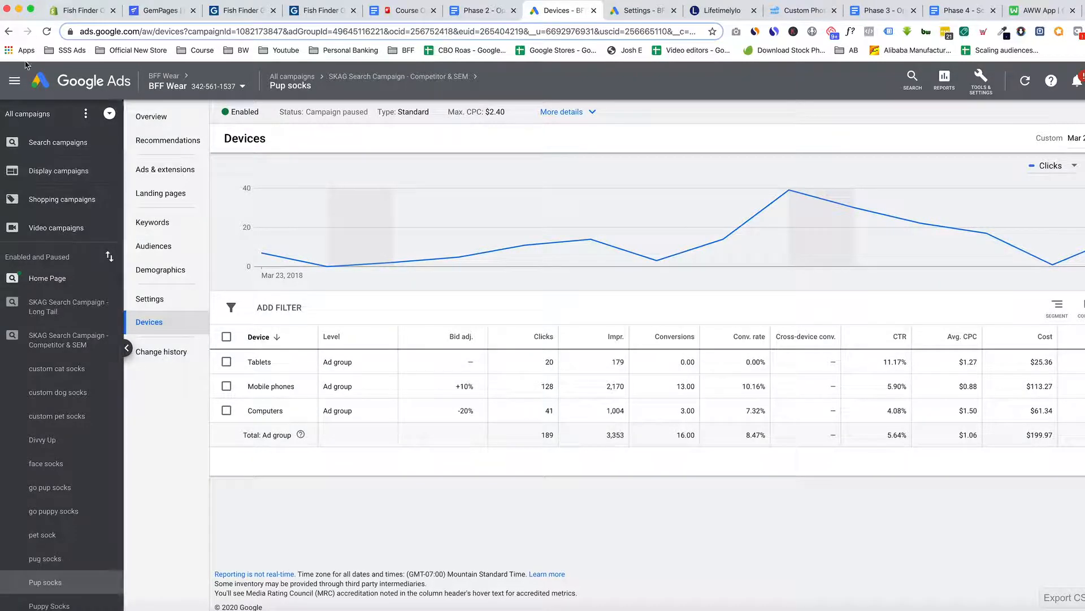
{"action": "left_click", "coordinate": [74, 144]}
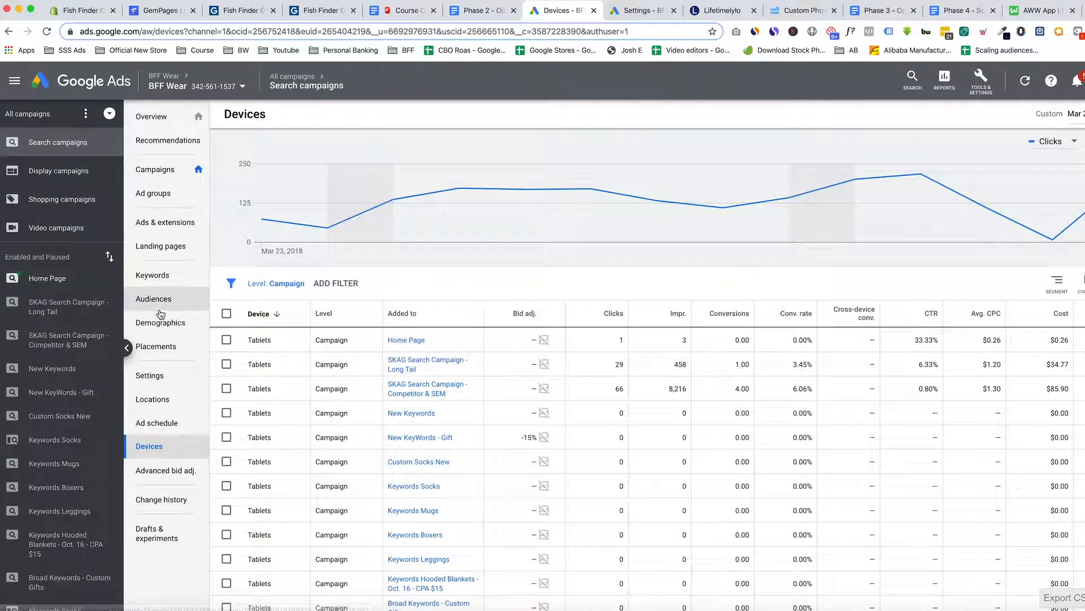
{"action": "left_click", "coordinate": [157, 173]}
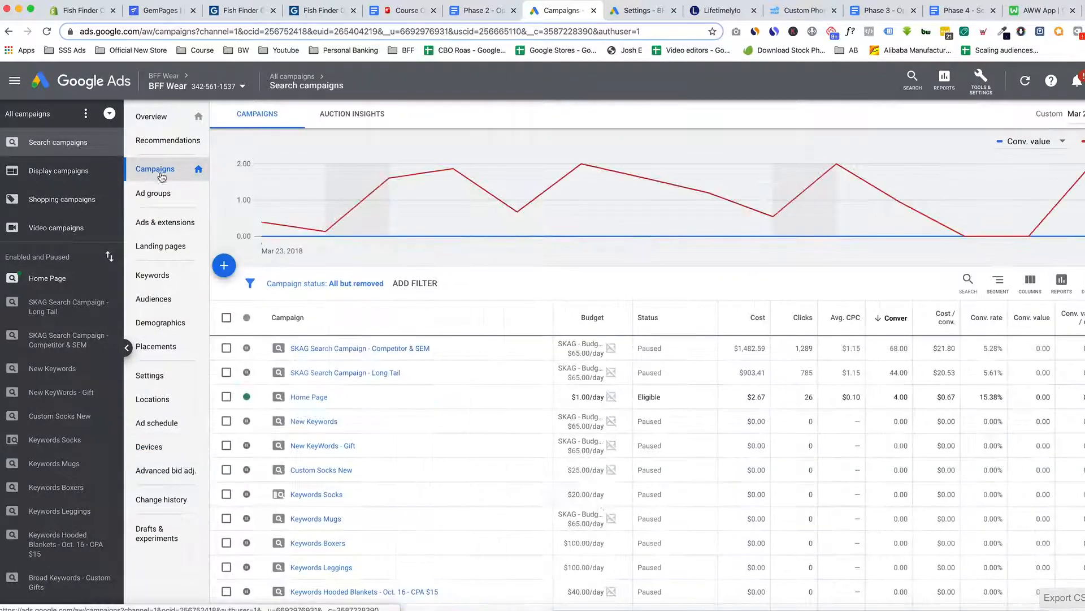
{"action": "left_click", "coordinate": [346, 349]}
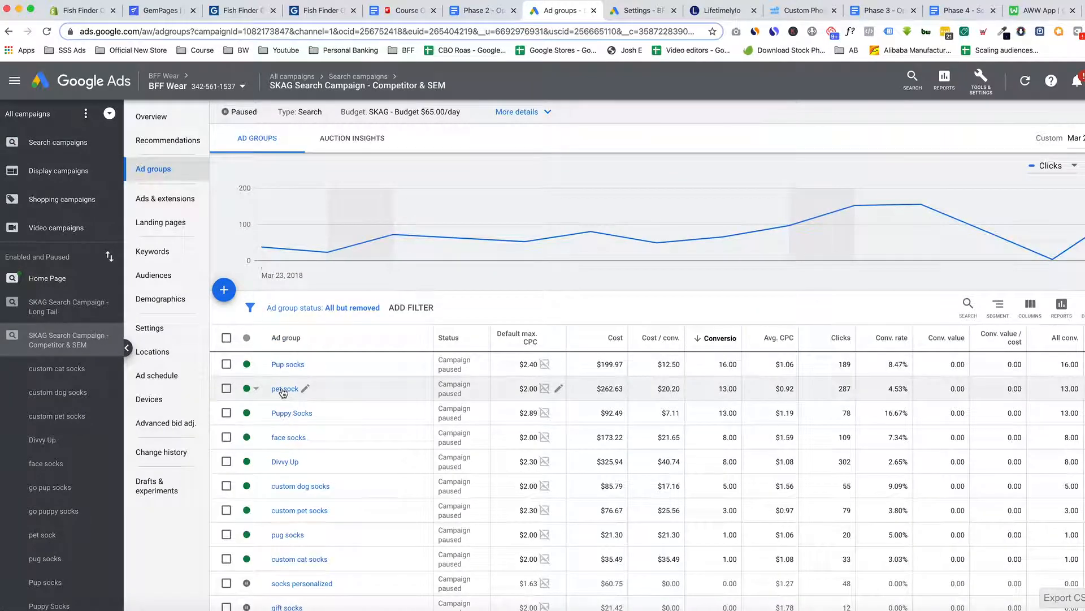
{"action": "scroll", "coordinate": [282, 390], "scroll_direction": "down", "scroll_amount": 2}
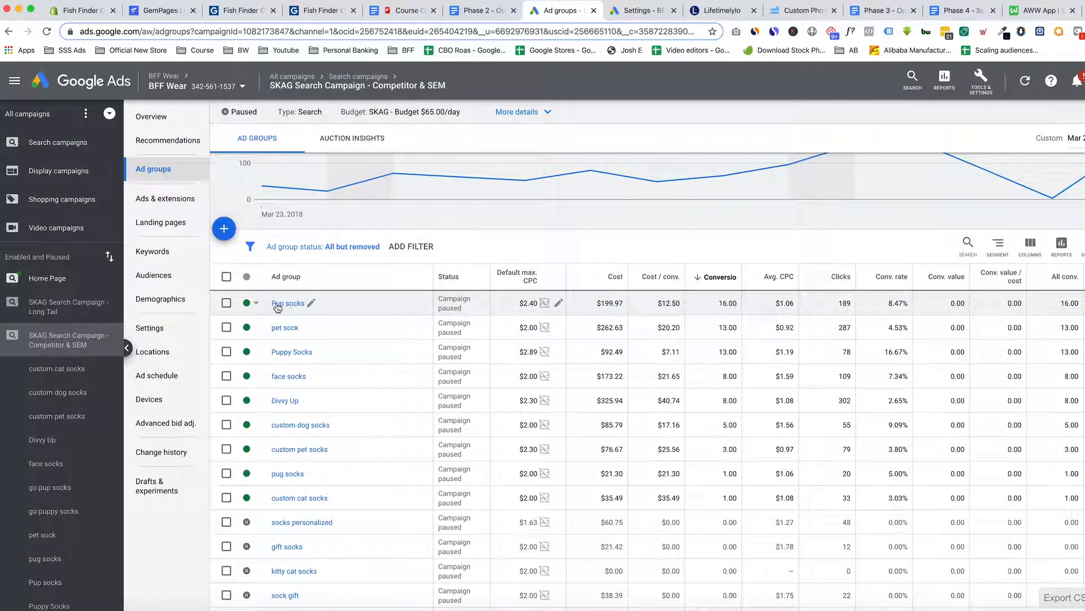
{"action": "left_click", "coordinate": [285, 328]}
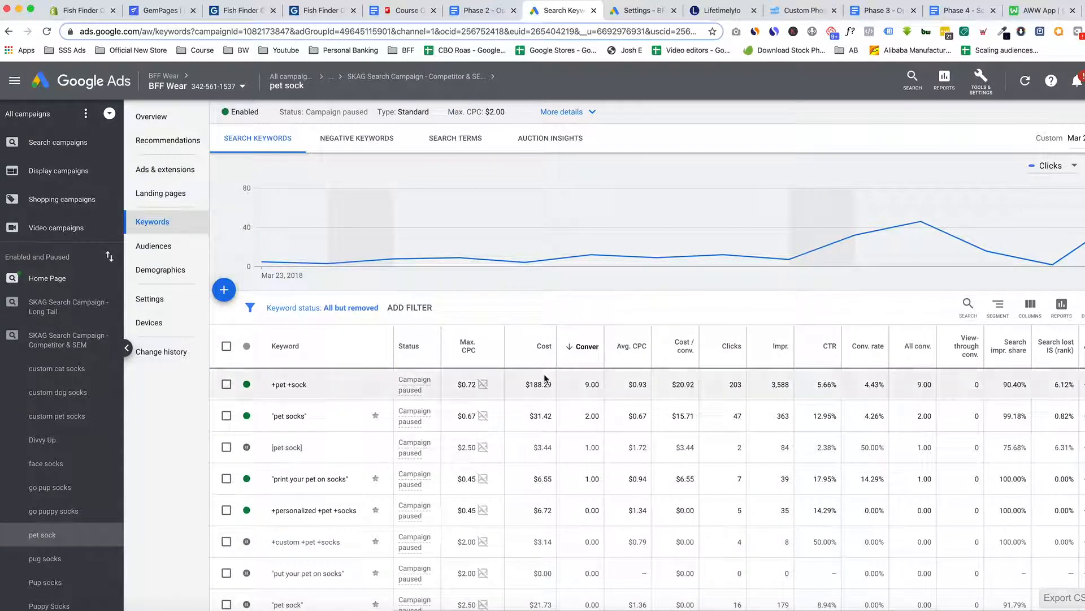
Examine the pet sock ad group's gender breakdown, comparing cost per conversion, conversions and cost for the Male segment
{"action": "left_click", "coordinate": [161, 270]}
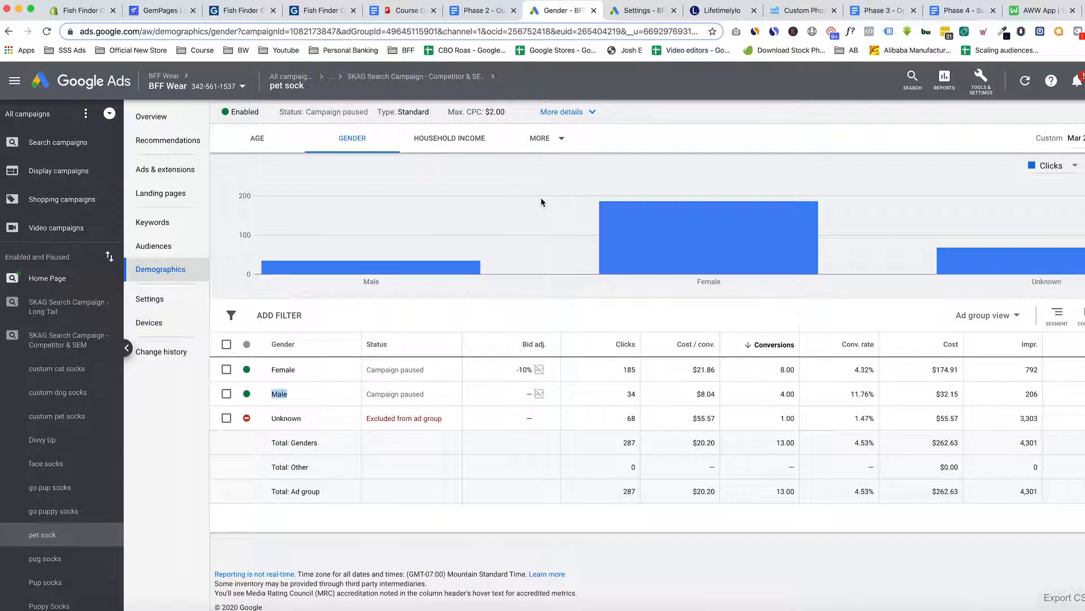
{"action": "mouse_move", "coordinate": [535, 204]}
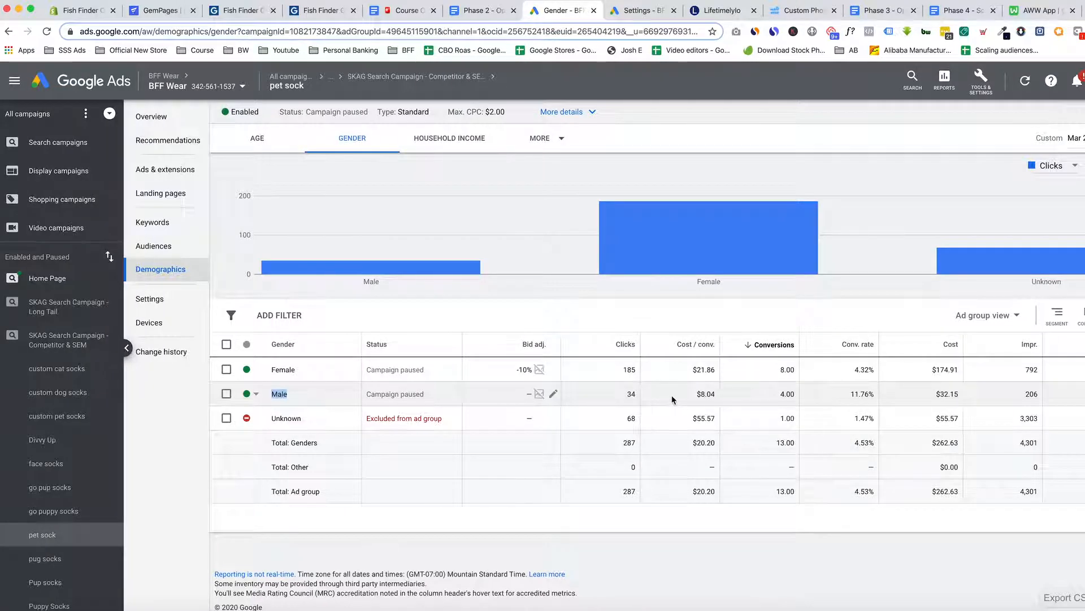
{"action": "left_click", "coordinate": [278, 396]}
{"action": "double_click", "coordinate": [280, 394]}
{"action": "left_click_drag", "start_coordinate": [656, 395], "coordinate": [1074, 402]}
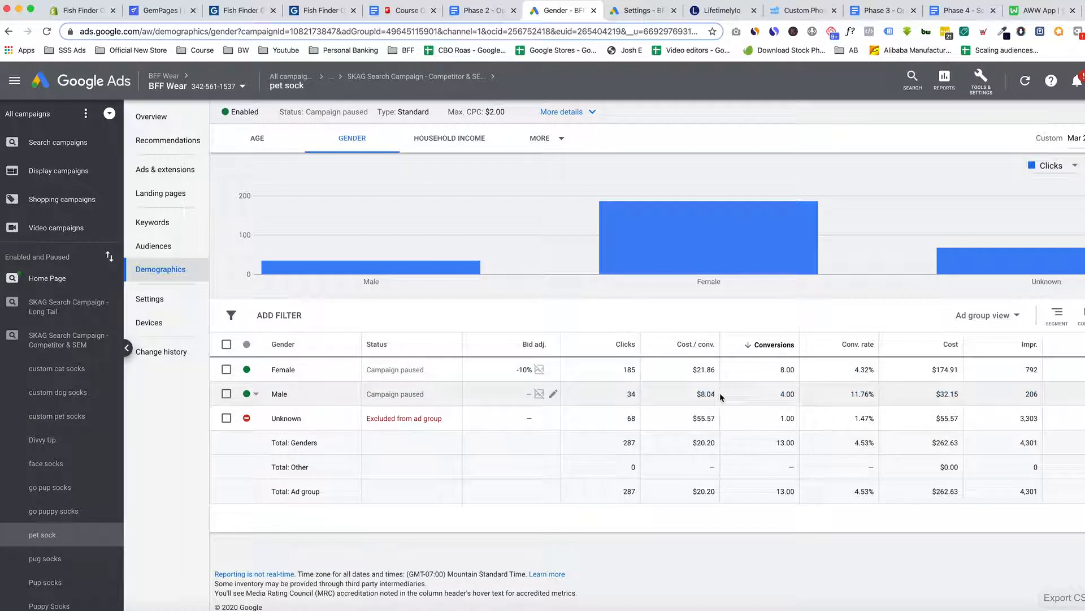
{"action": "left_click", "coordinate": [966, 407], "text": "shift"}
{"action": "left_click", "coordinate": [964, 403]}
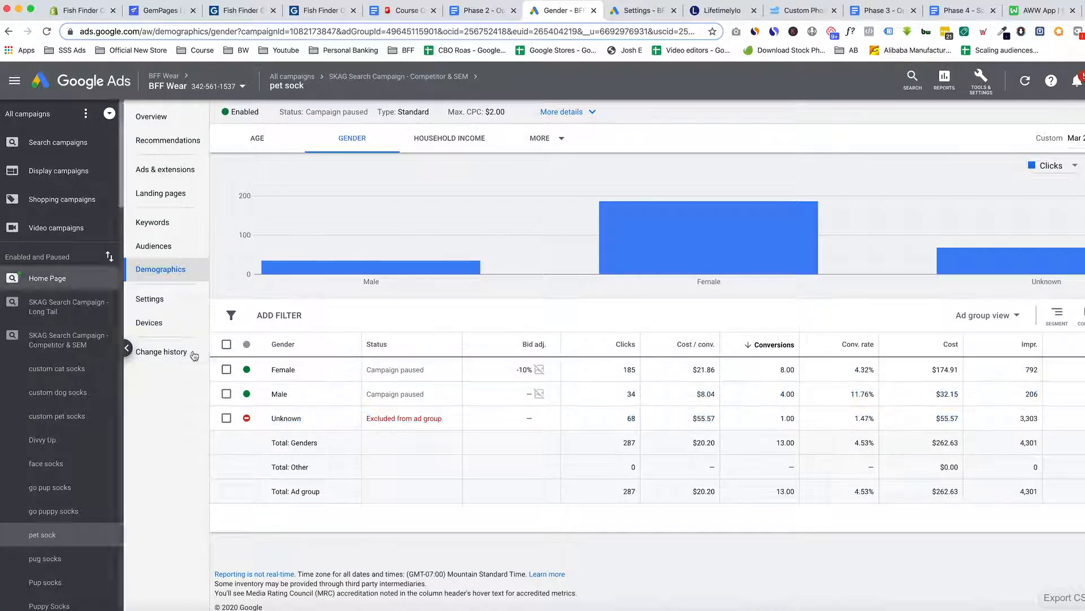